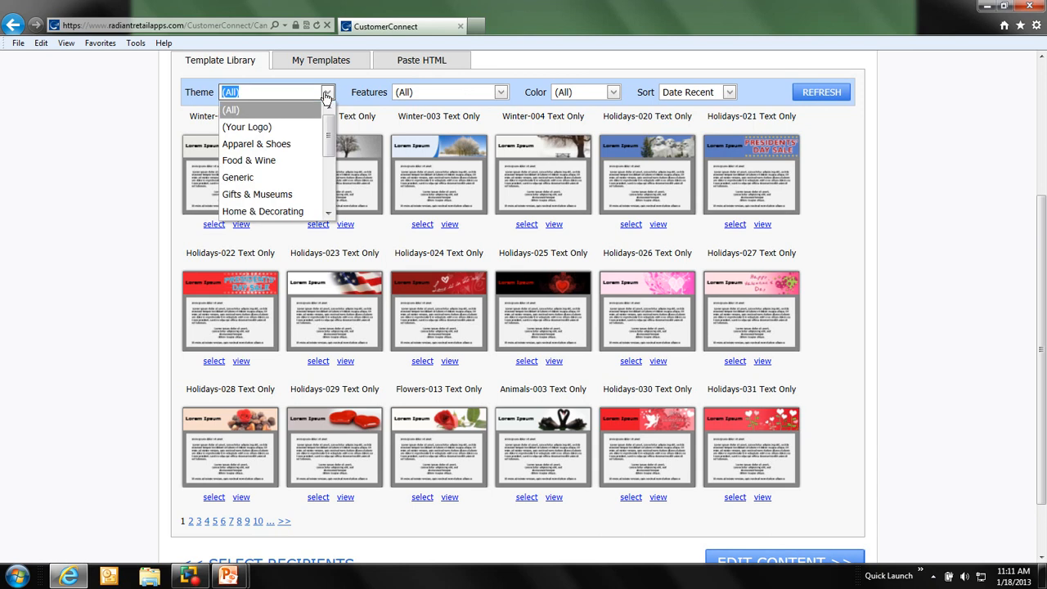
Filter the template library by the Sporting Goods theme
left_click_drag(327, 131, 319, 187)
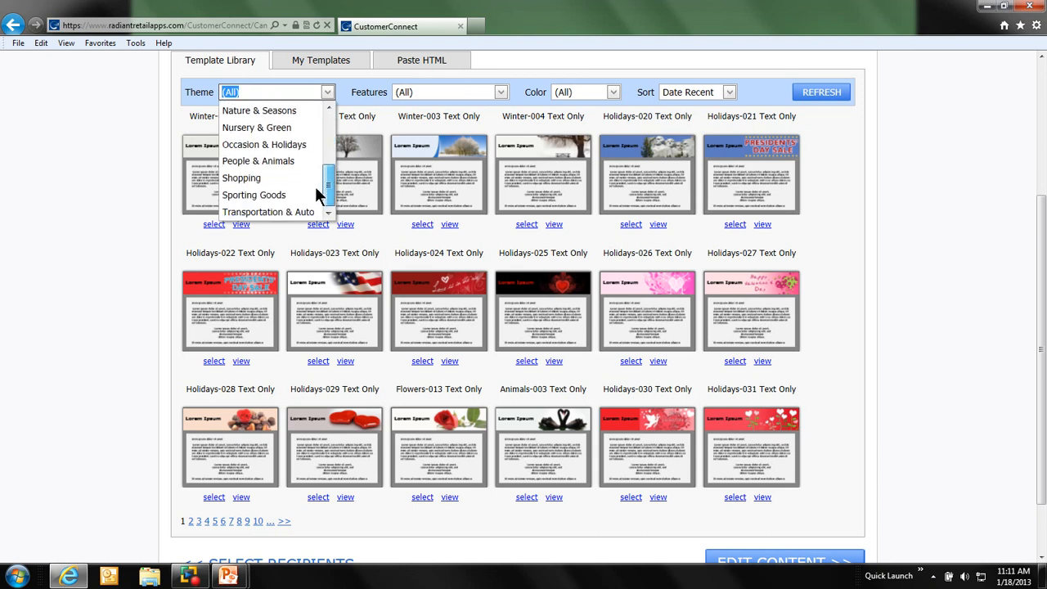
left_click(295, 193)
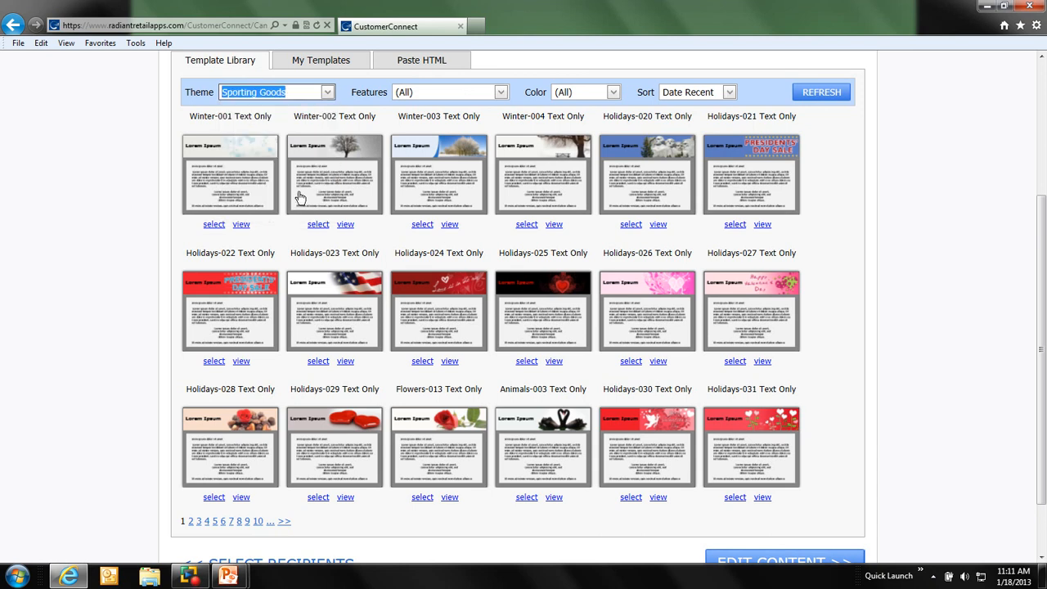
left_click(822, 93)
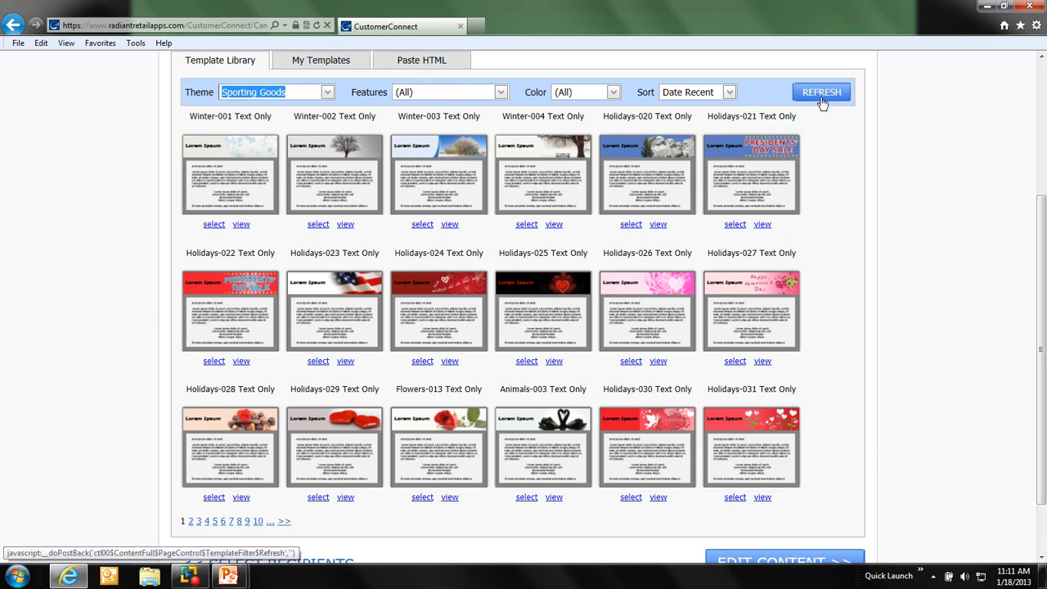
Select the Sports-021 Promotion template on the second results page and proceed to editing its content
scroll(220, 327, "down", 2)
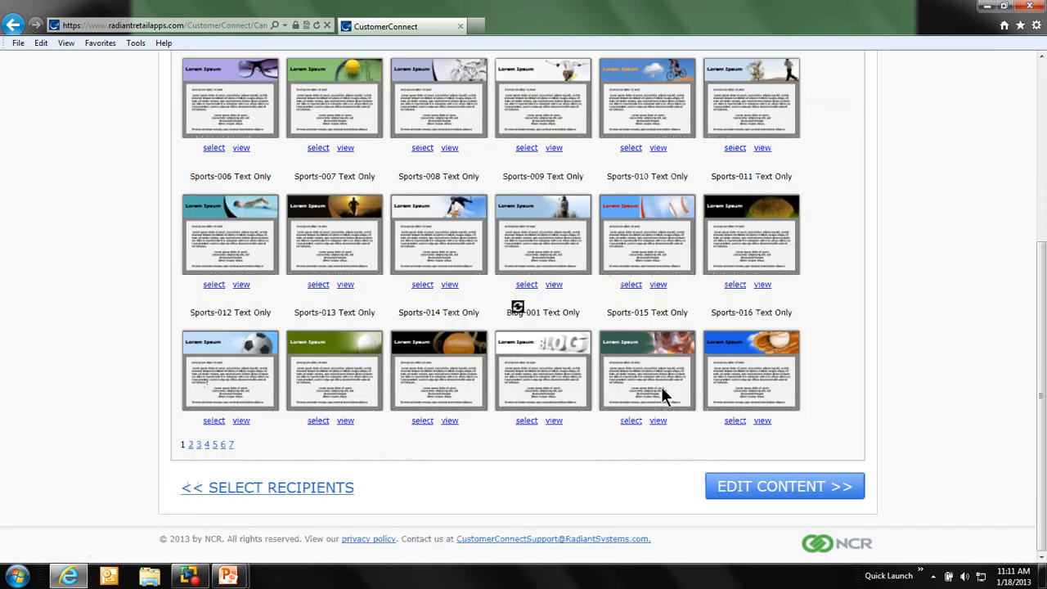
left_click(631, 286)
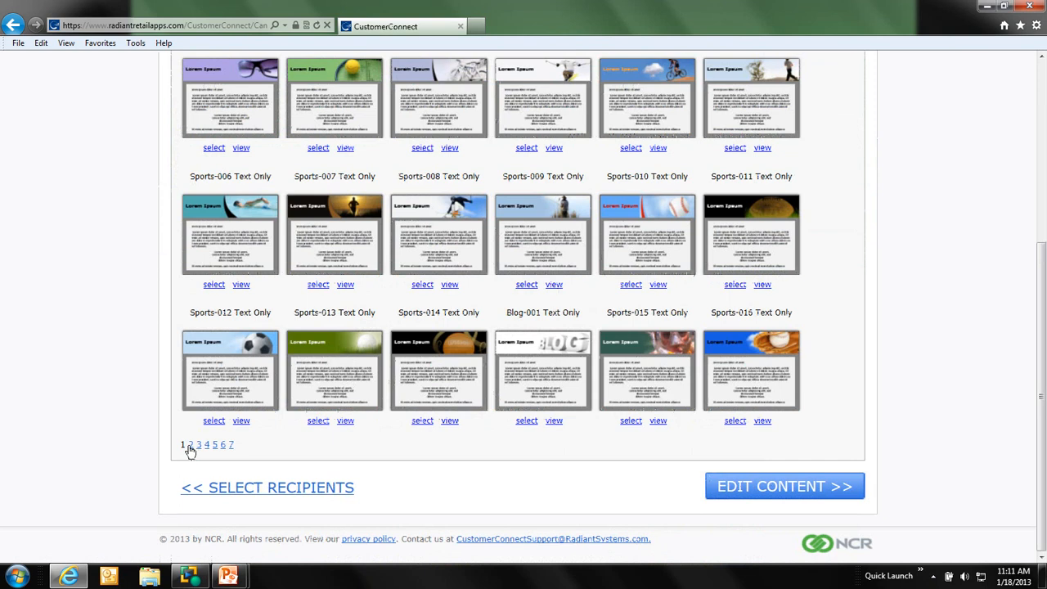
left_click(190, 446)
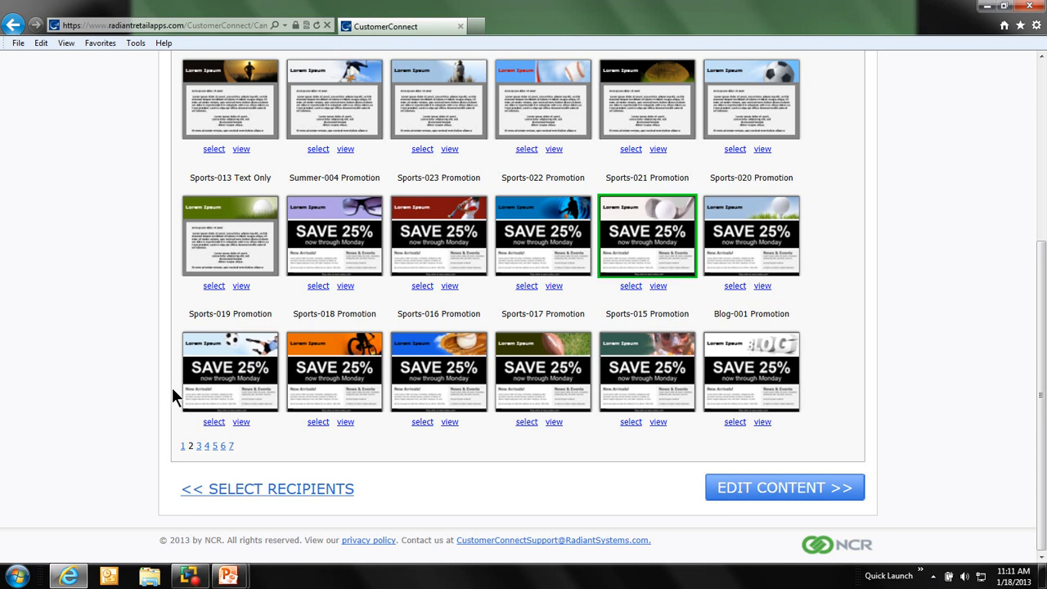
left_click(720, 486)
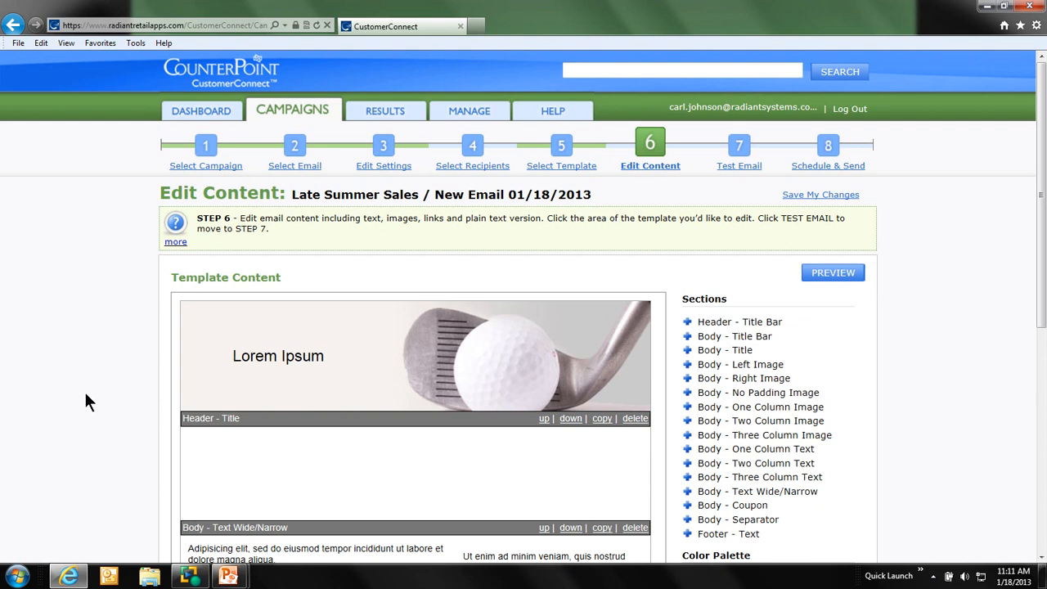
Add a Body - Left Image section and a Body - Right Image section above the email's footer
scroll(84, 390, "down", 2)
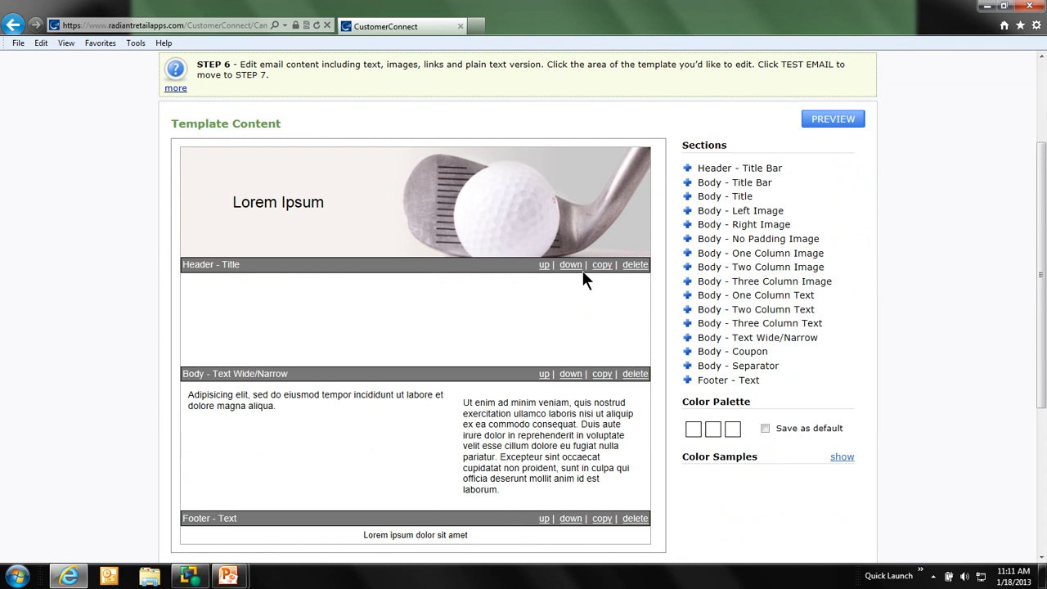
left_click(720, 213)
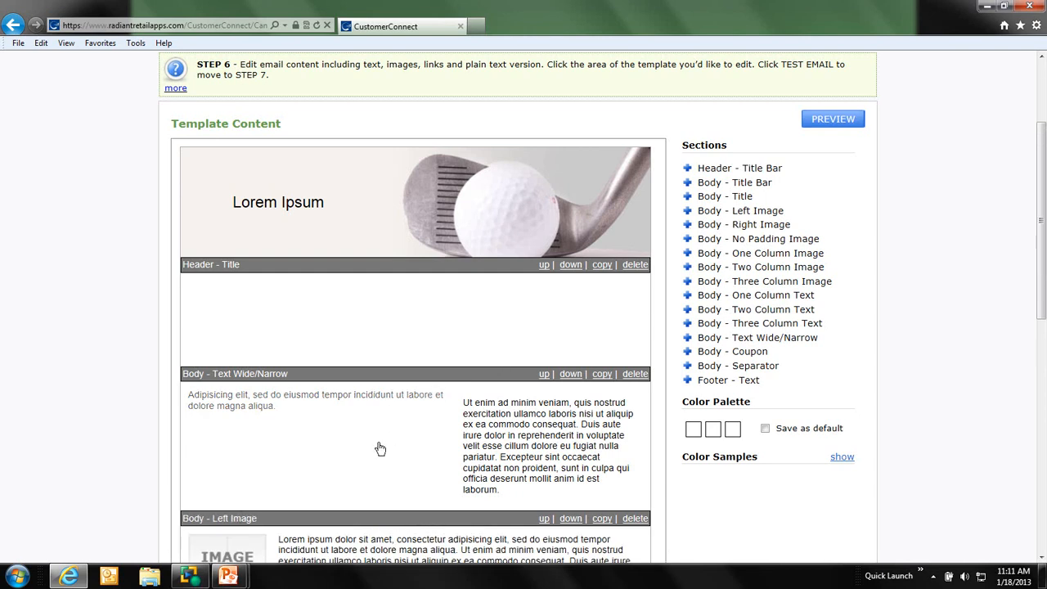
scroll(378, 443, "down", 3)
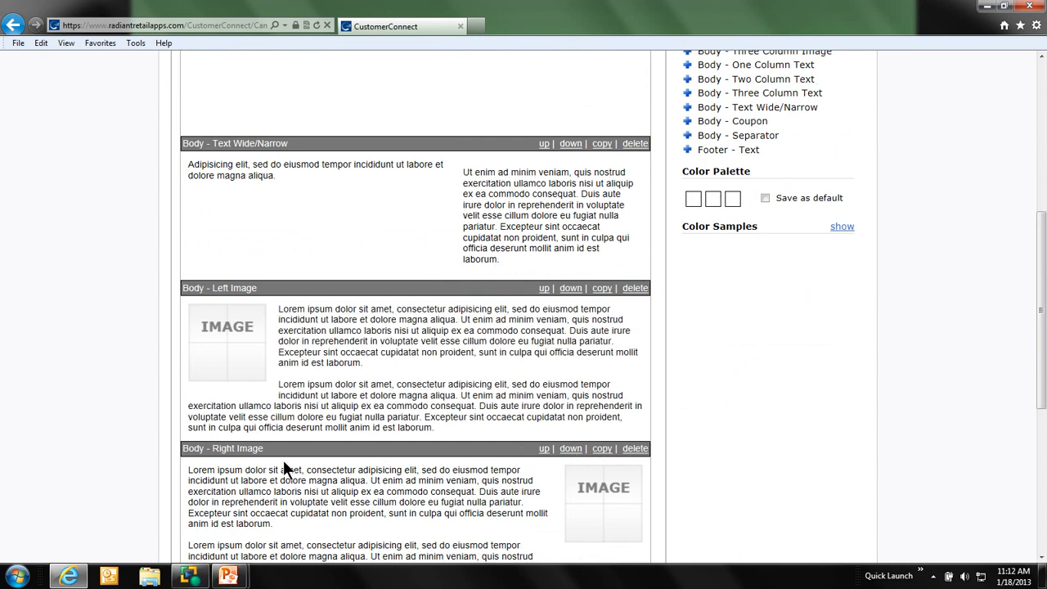
scroll(283, 461, "down", 1)
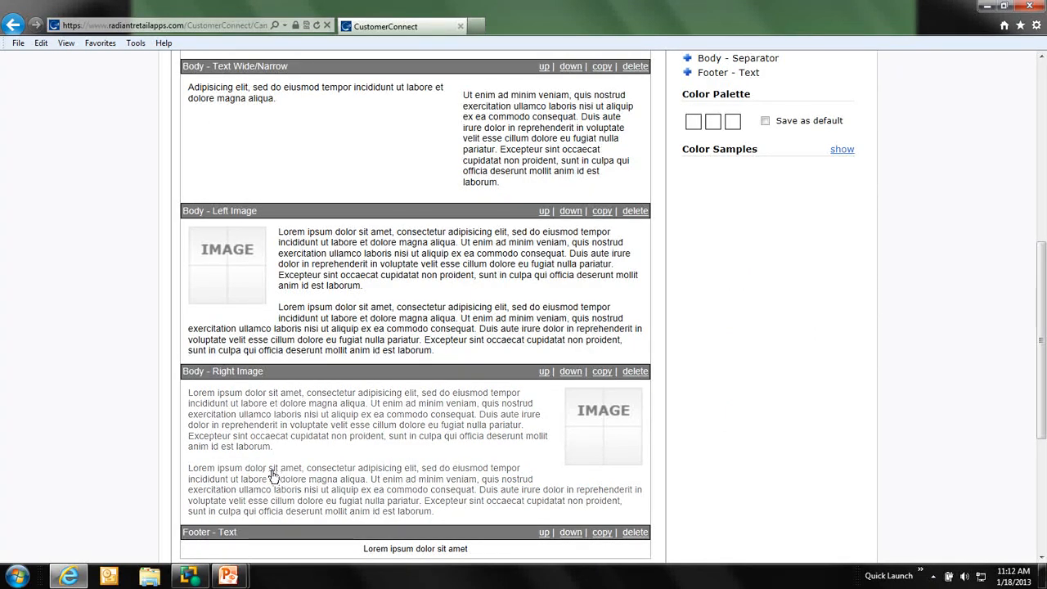
left_click(286, 471)
left_click(544, 373)
left_click(573, 212)
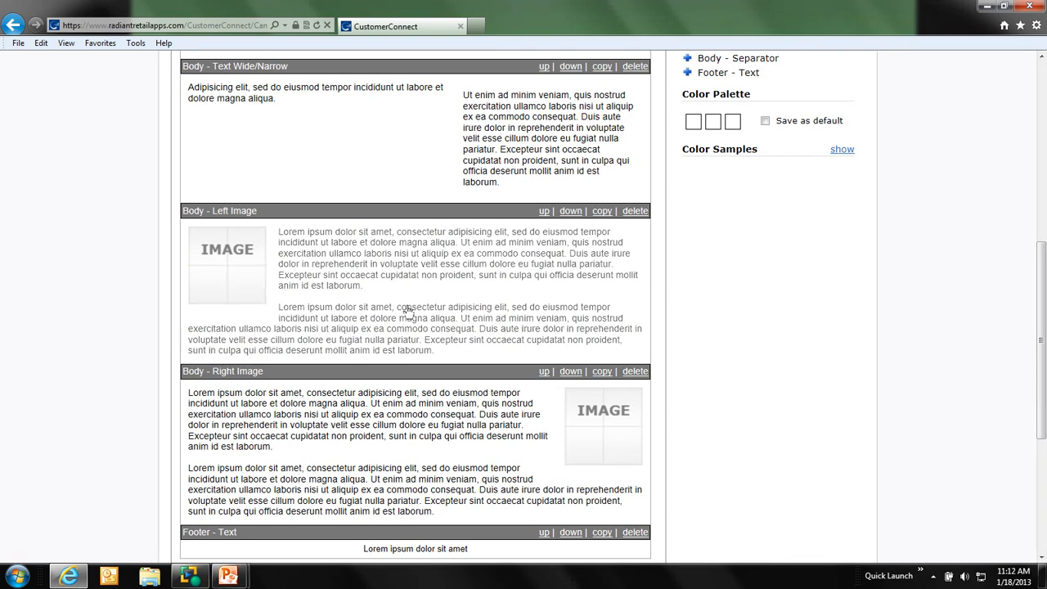
Duplicate the Body - Left Image section and delete the copy
left_click(602, 211)
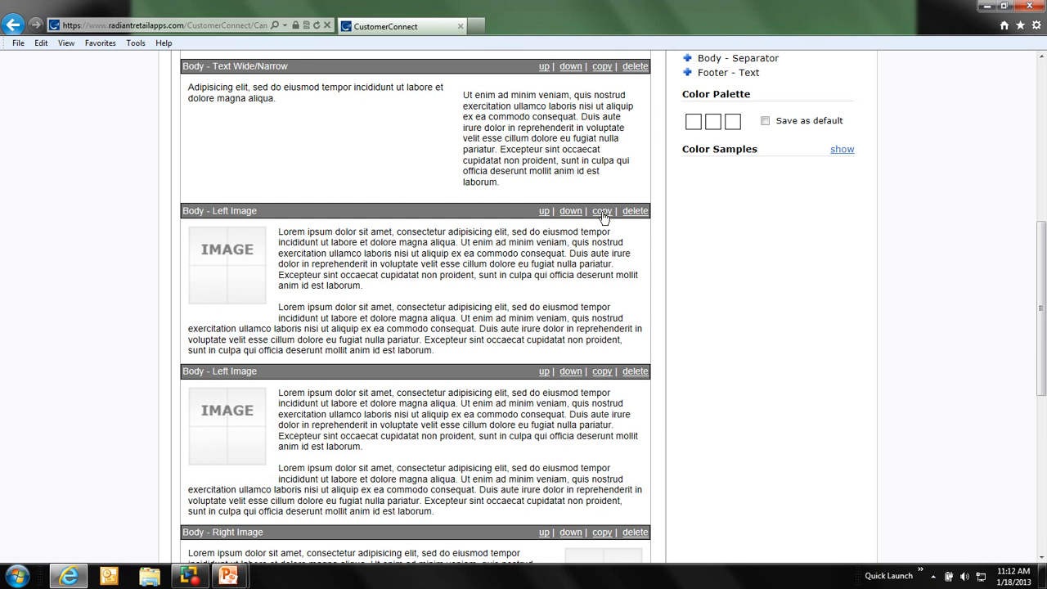
left_click(635, 372)
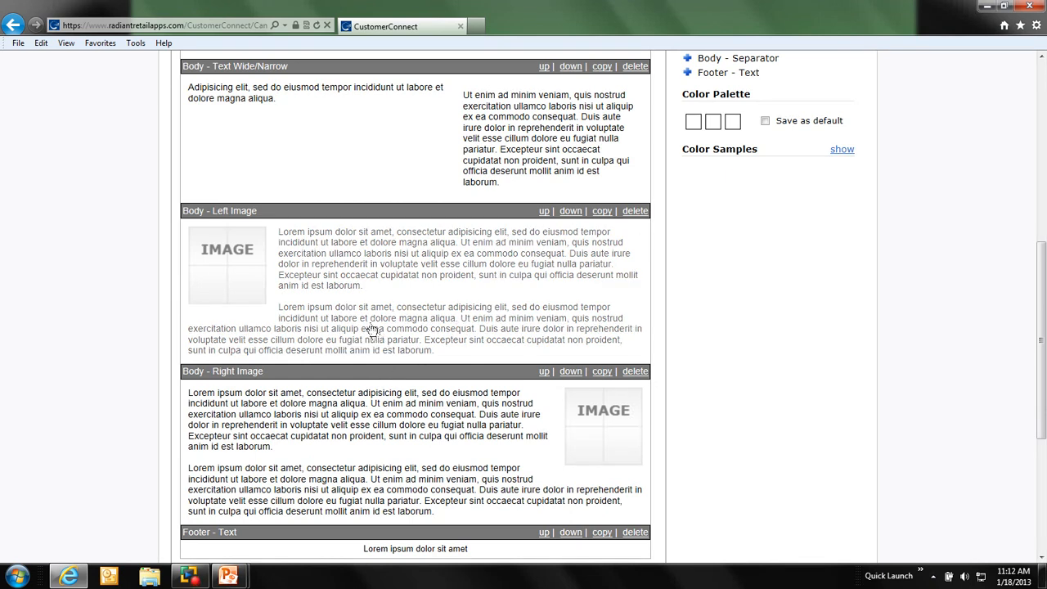
Replace the image placeholder in the Body - Left Image section with the golf-clubs2 image
left_click(221, 263)
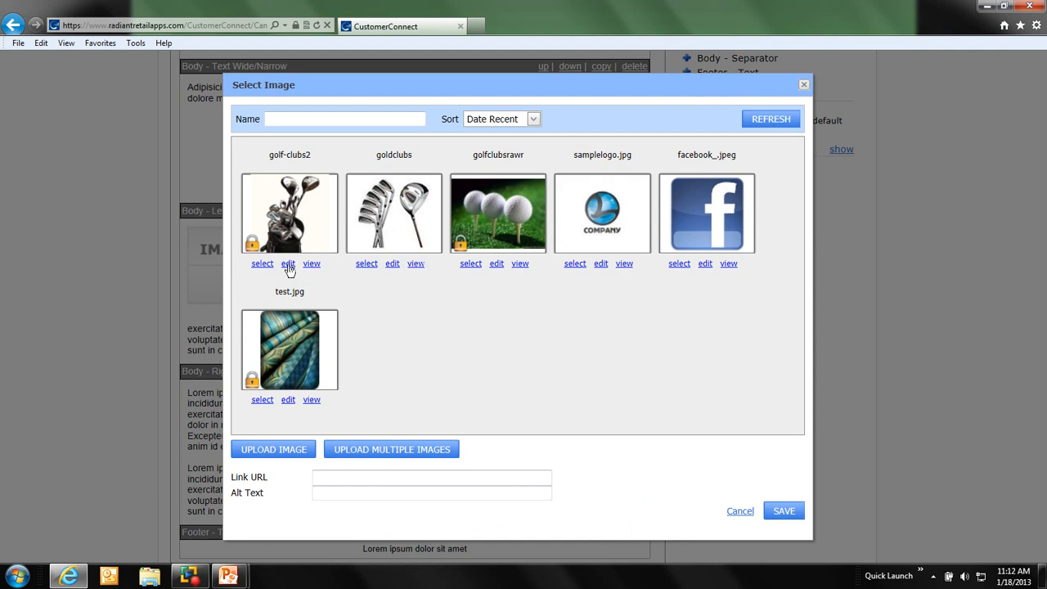
left_click(262, 265)
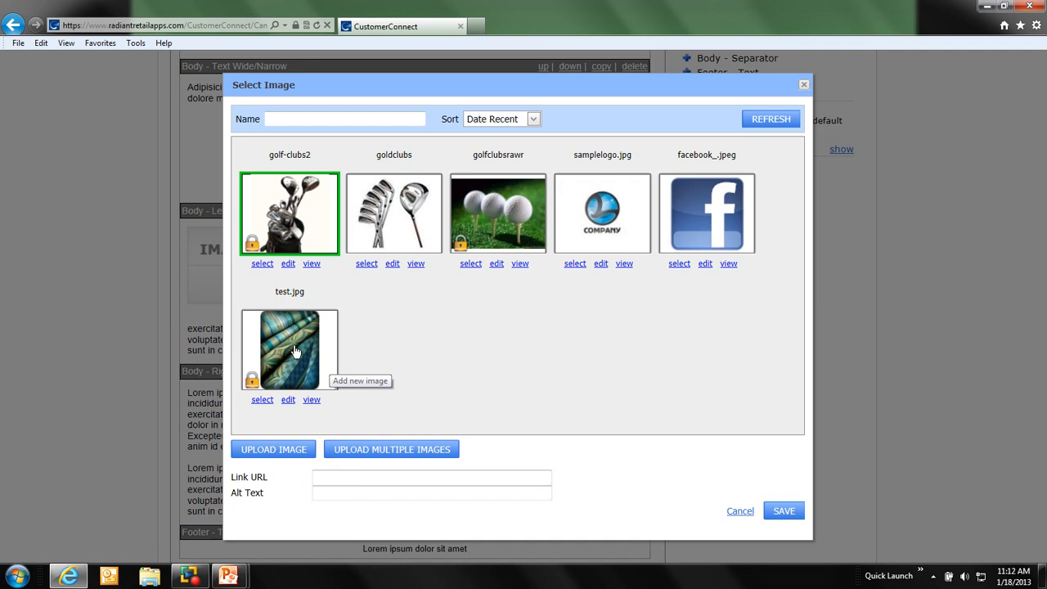
left_click(288, 263)
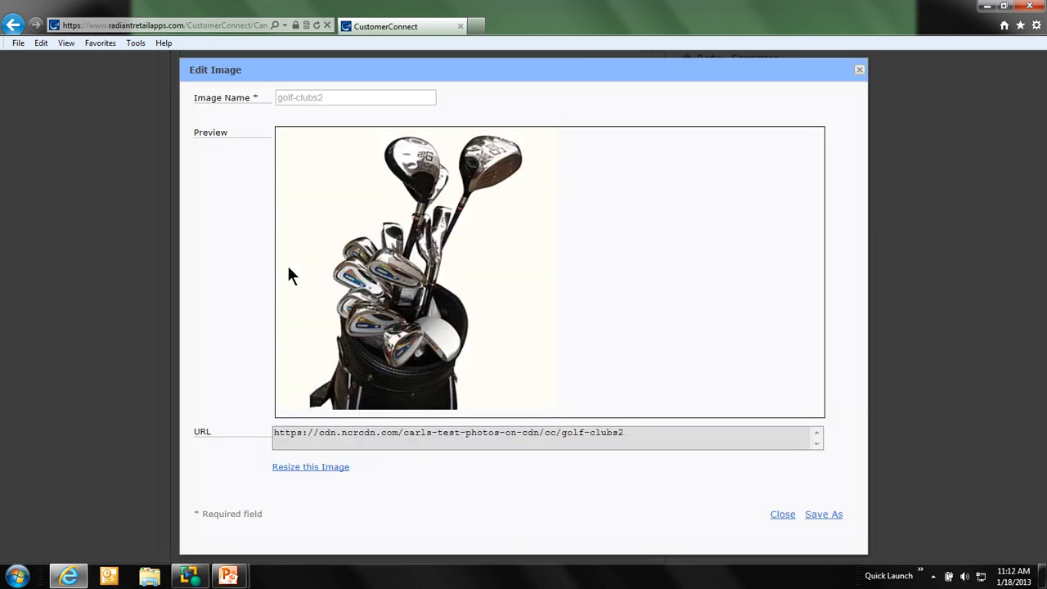
left_click(860, 70)
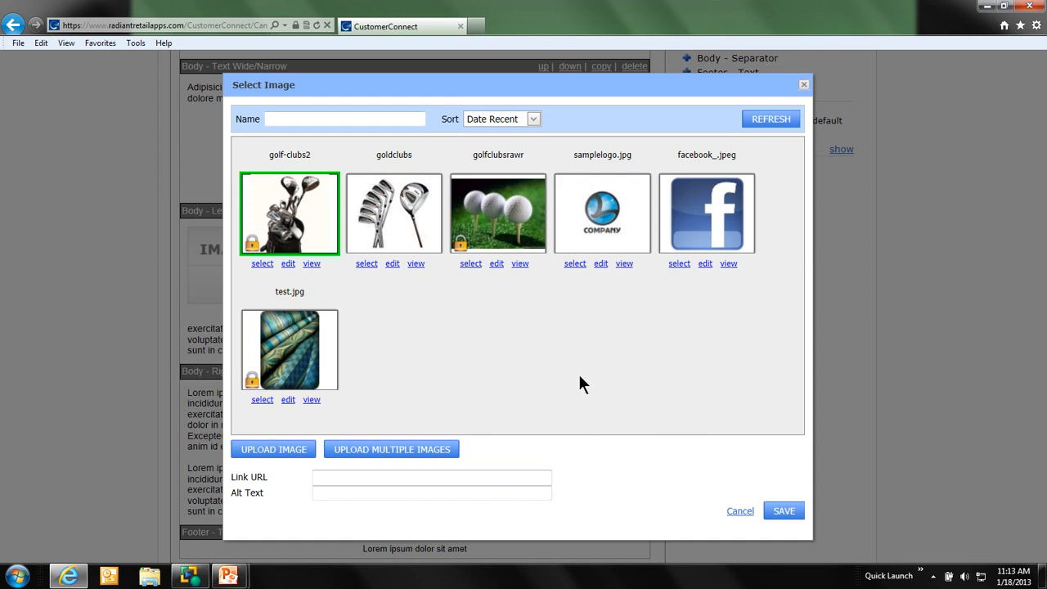
left_click(784, 511)
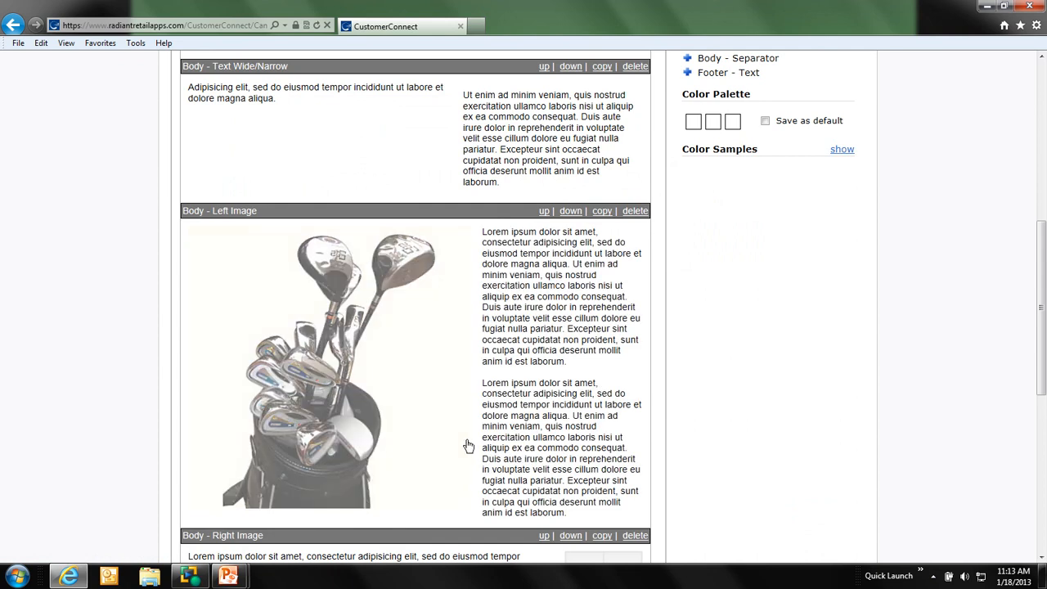
Add a line after the left-image section's text: "Click here for a complete selection of" the store owner's "golf items"
left_click(532, 322)
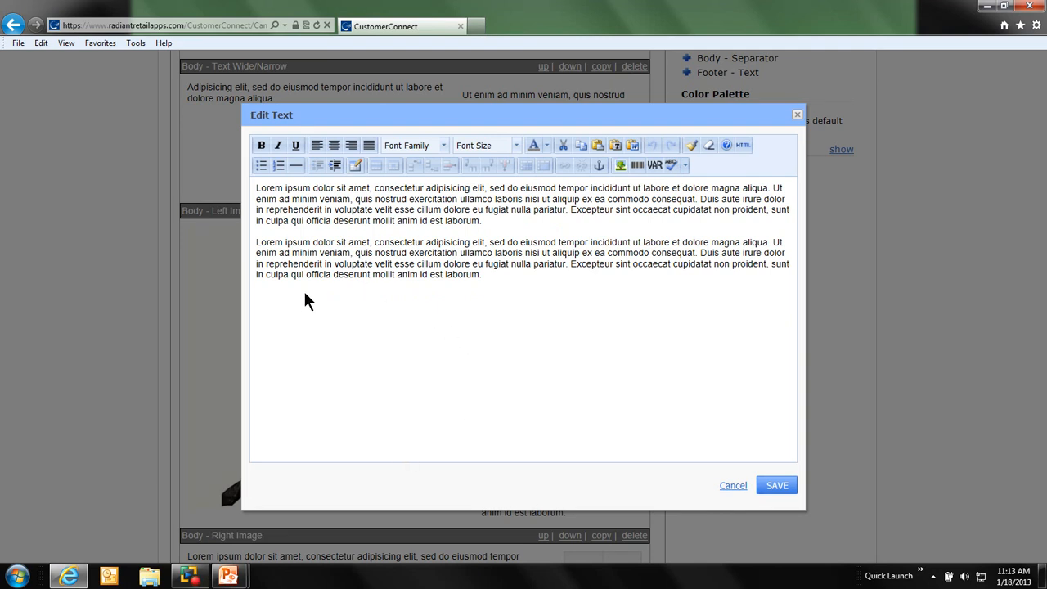
left_click(529, 277)
key("Return")
type("C")
type("lick hwew")
key("BackSpace")
key("BackSpace")
key("BackSpace")
type("ere for a complete selection of Ca")
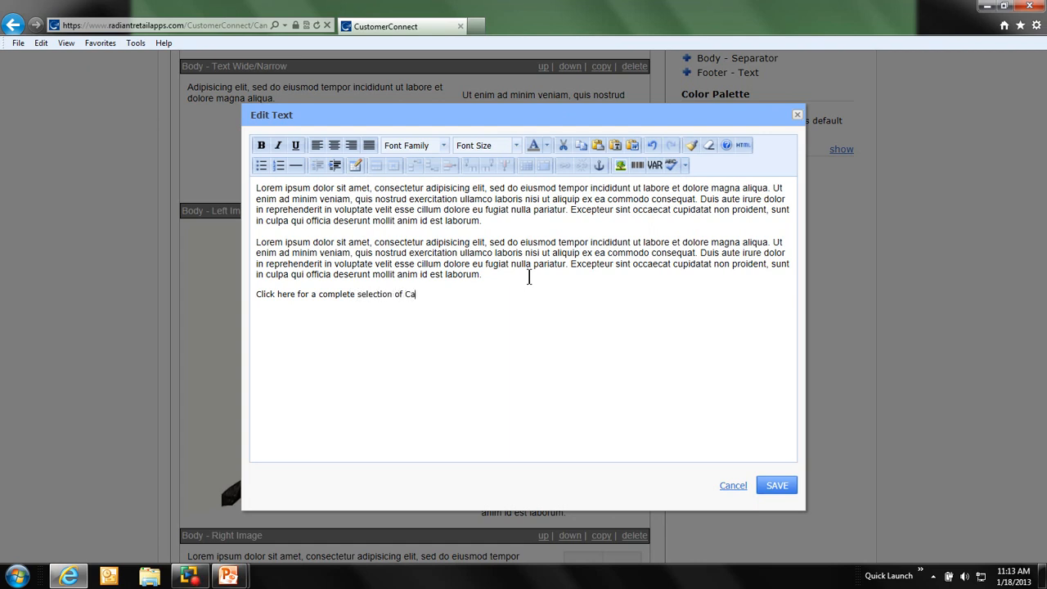
type("rl's golf items")
left_click_drag(296, 294, 257, 295)
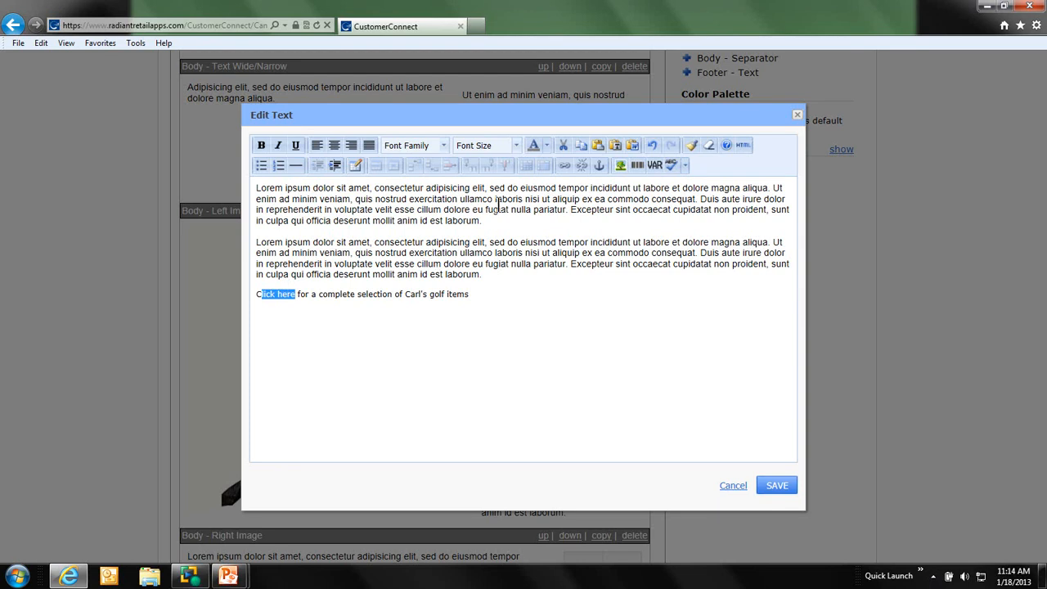
left_click(565, 163)
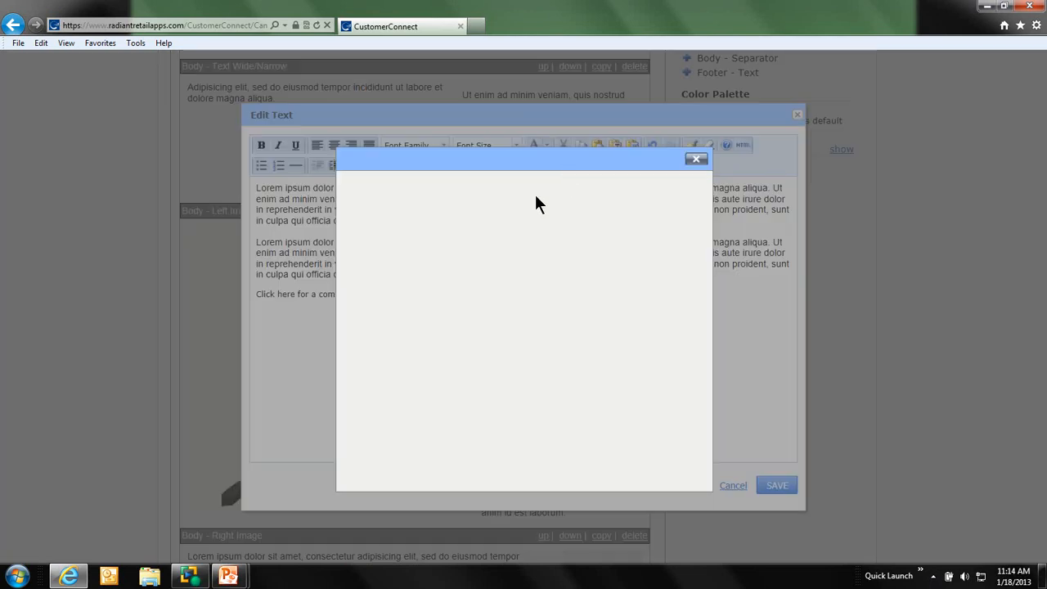
left_click(692, 161)
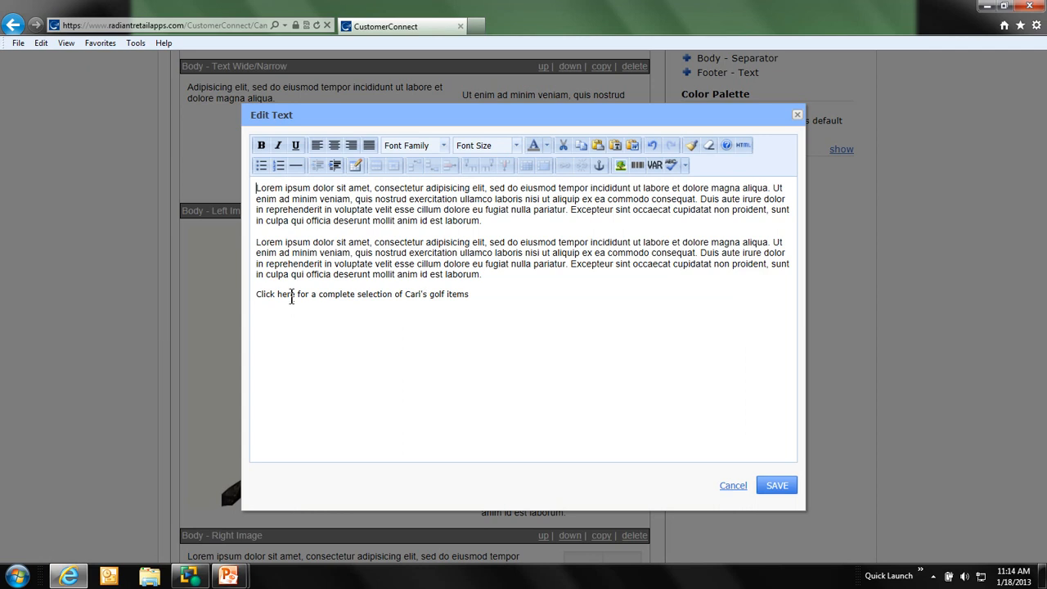
left_click_drag(295, 297, 249, 297)
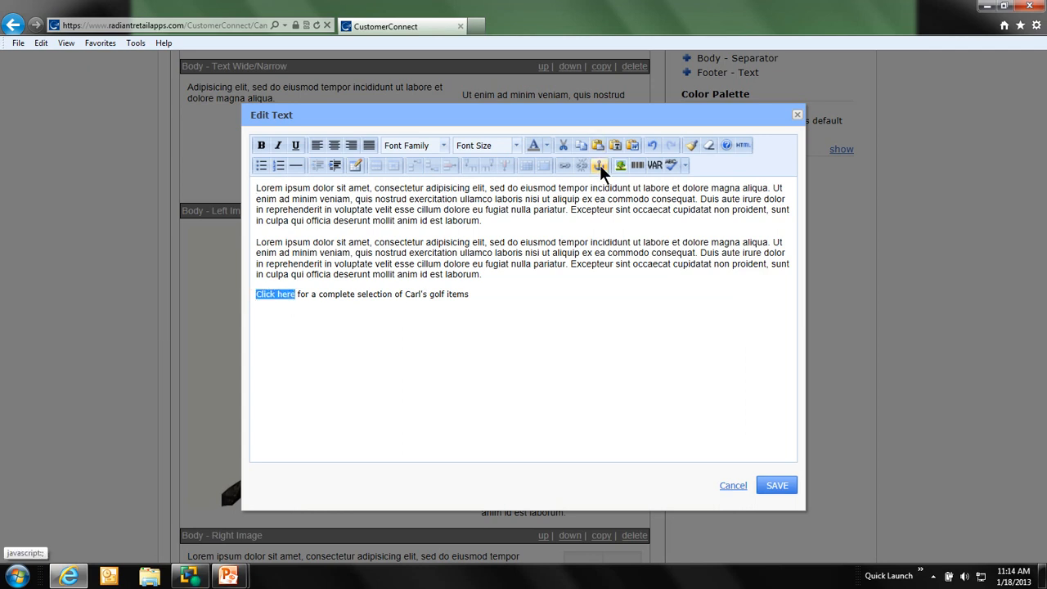
left_click(567, 164)
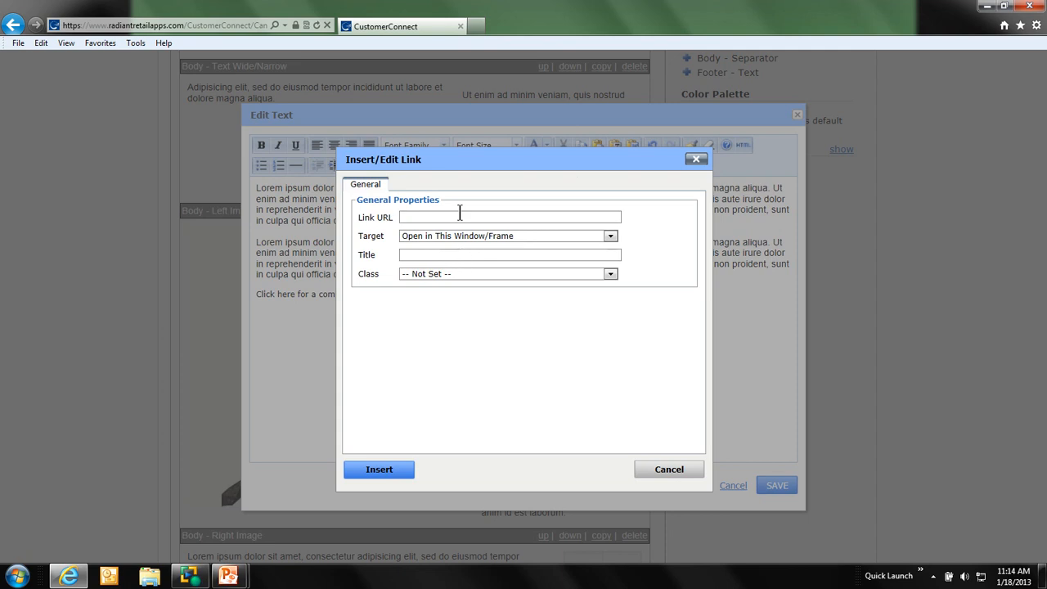
type("www.google.com")
left_click(547, 235)
left_click(527, 256)
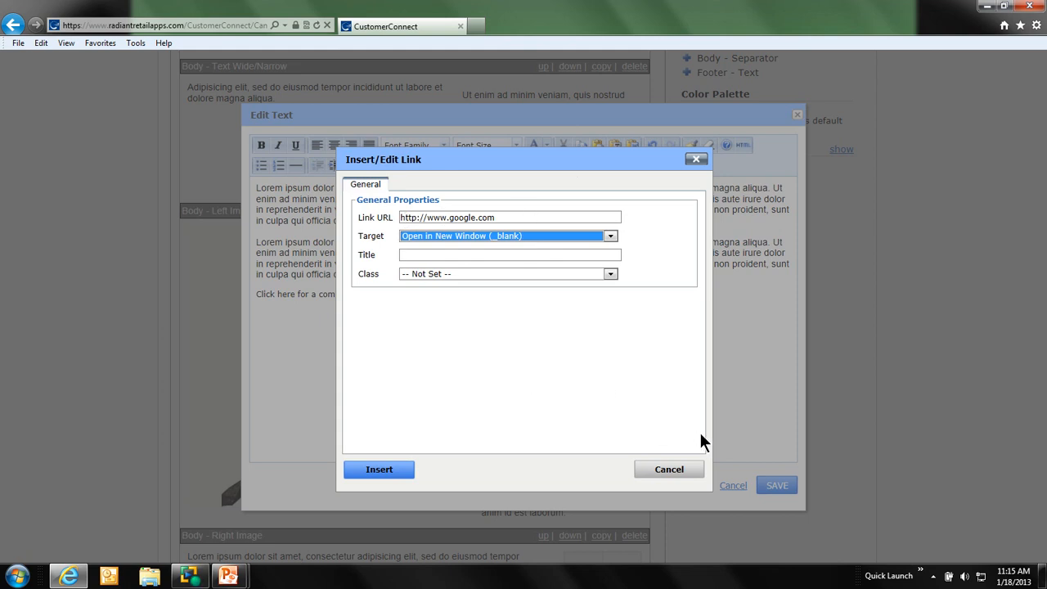
left_click(387, 472)
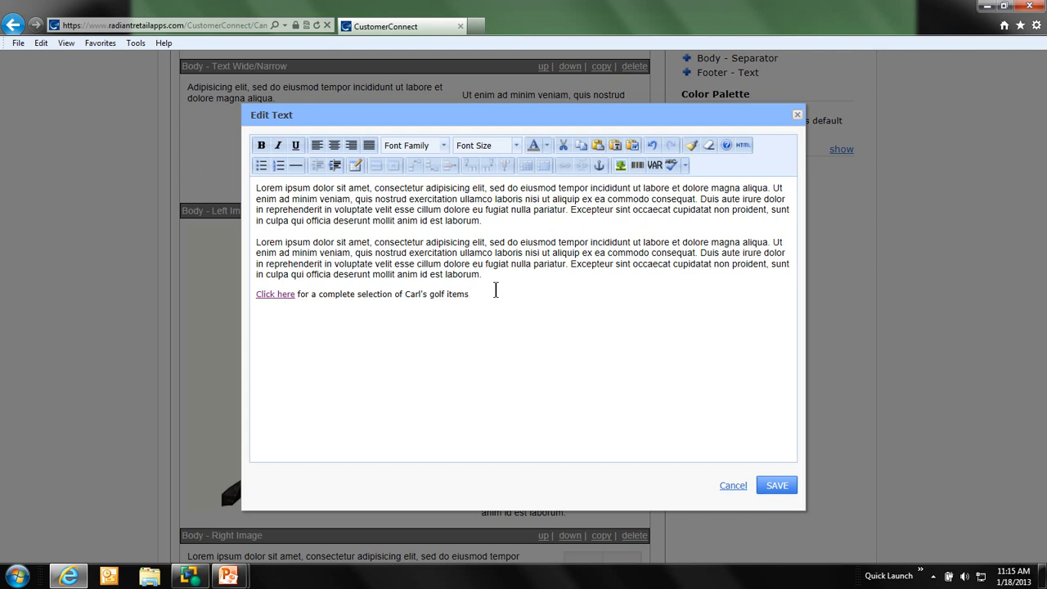
Add the line "Come in before and present this email to receive 5% off any golf item!", leaving a gap after "before"
key("Return")
type("Come in before   and present this e")
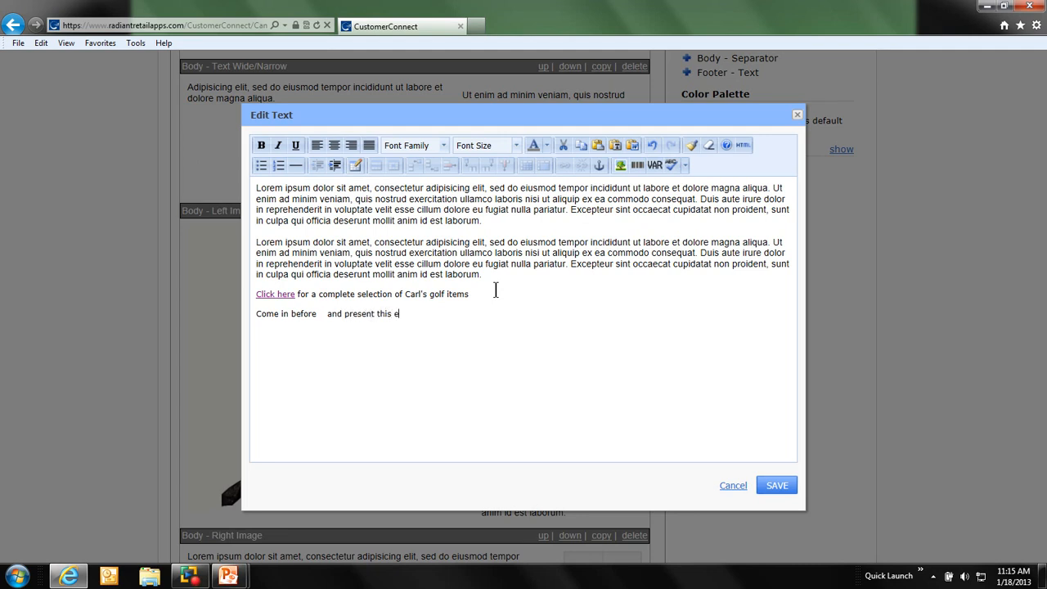
type("mail to receive 5% off! any golf item!")
Insert the Miscellaneous variable Send Date Plus 30 between "before" and "and present" in the offer line
left_click(653, 165)
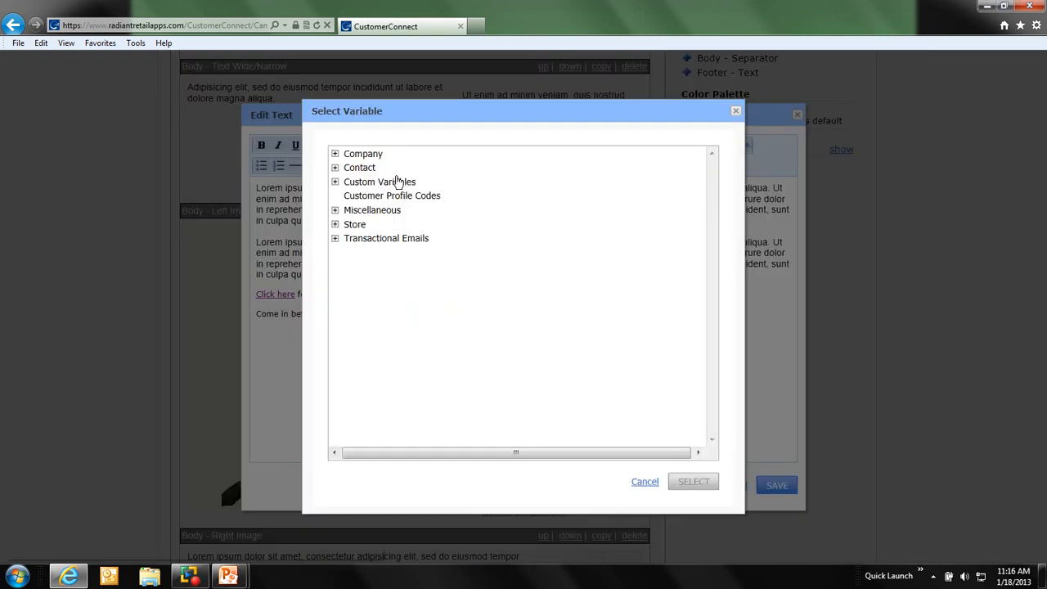
left_click(368, 210)
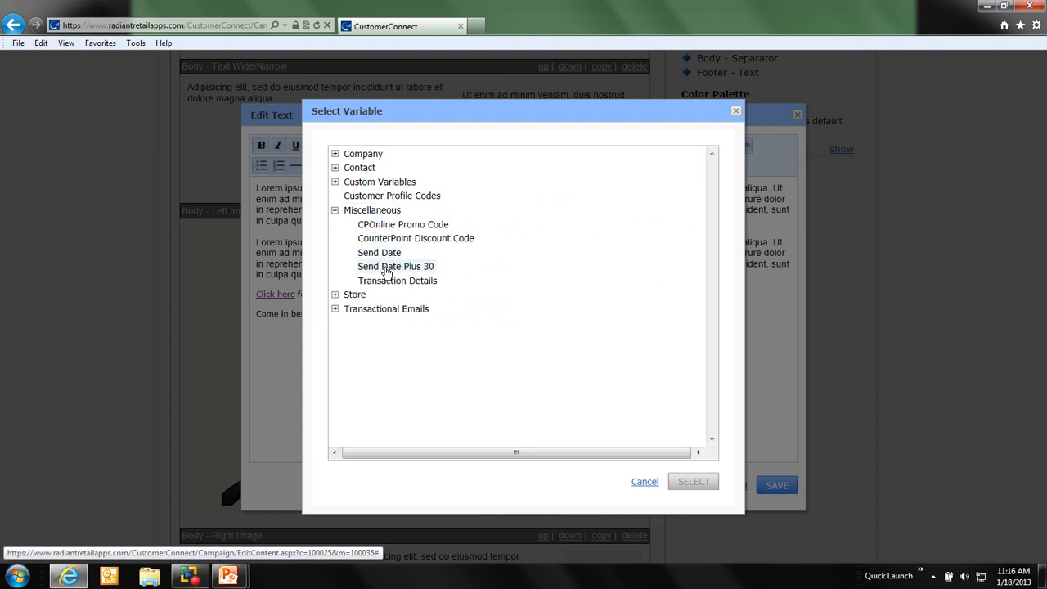
left_click(386, 268)
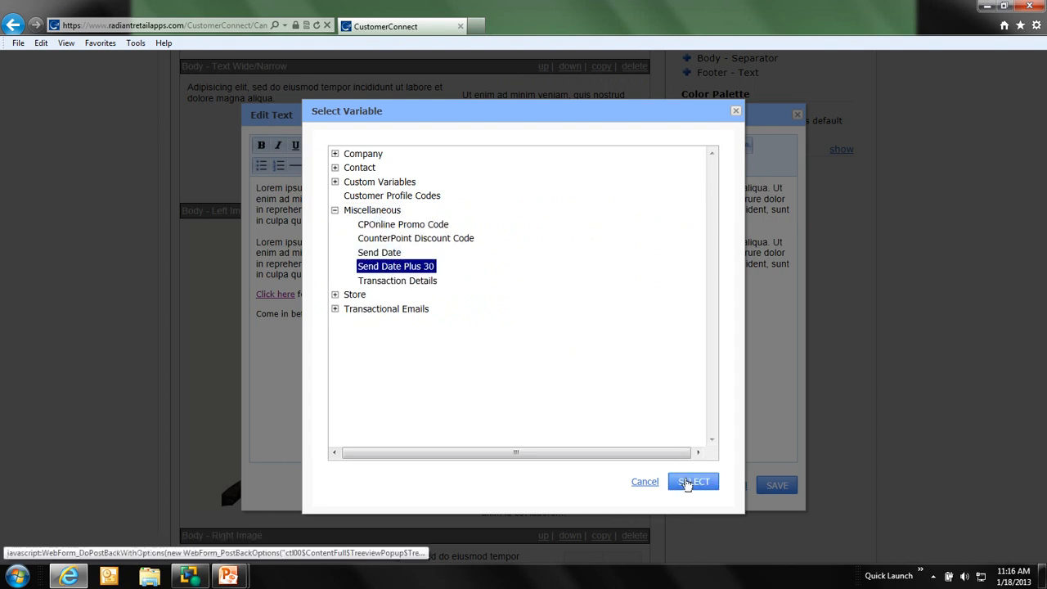
left_click(688, 483)
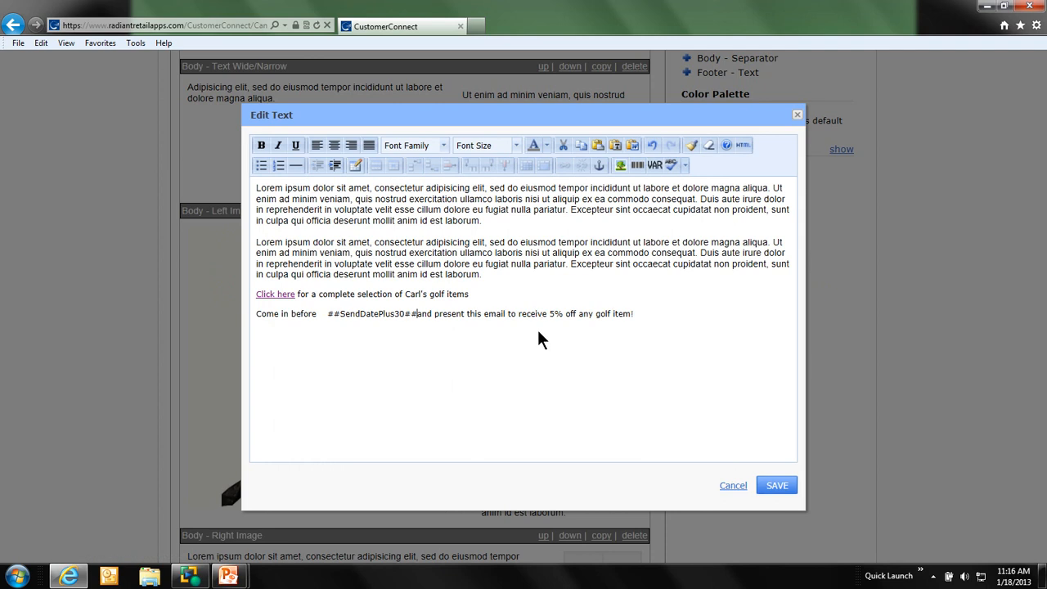
Remove the extra spaces before the SendDatePlus30 variable and add a space after it
left_click(328, 315)
key("BackSpace")
key("BackSpace")
key("BackSpace")
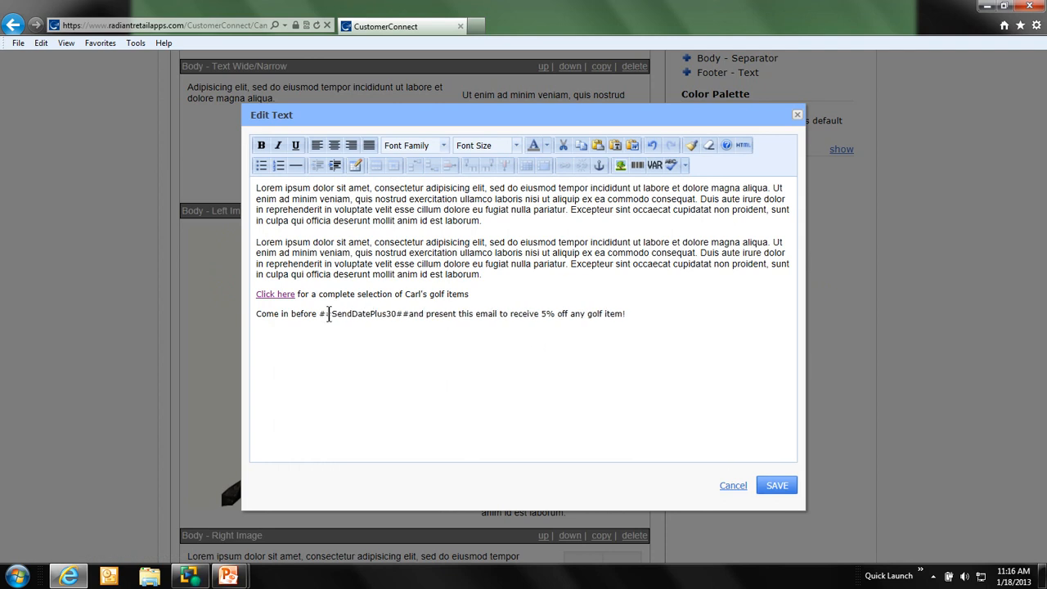
left_click(406, 314)
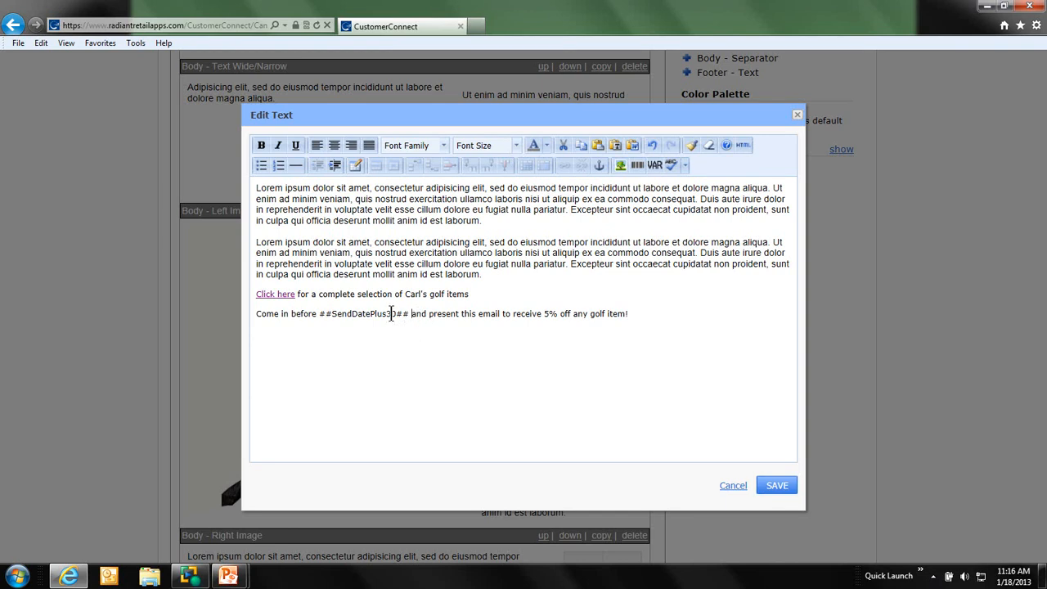
Change the variable in the offer line to ##SendDatePlus14##
left_click_drag(396, 314, 388, 314)
type("14")
Insert a barcode with the value Winter3882 below the offer line and save the text section
left_click(653, 315)
key("Return")
key("Return")
left_click(639, 164)
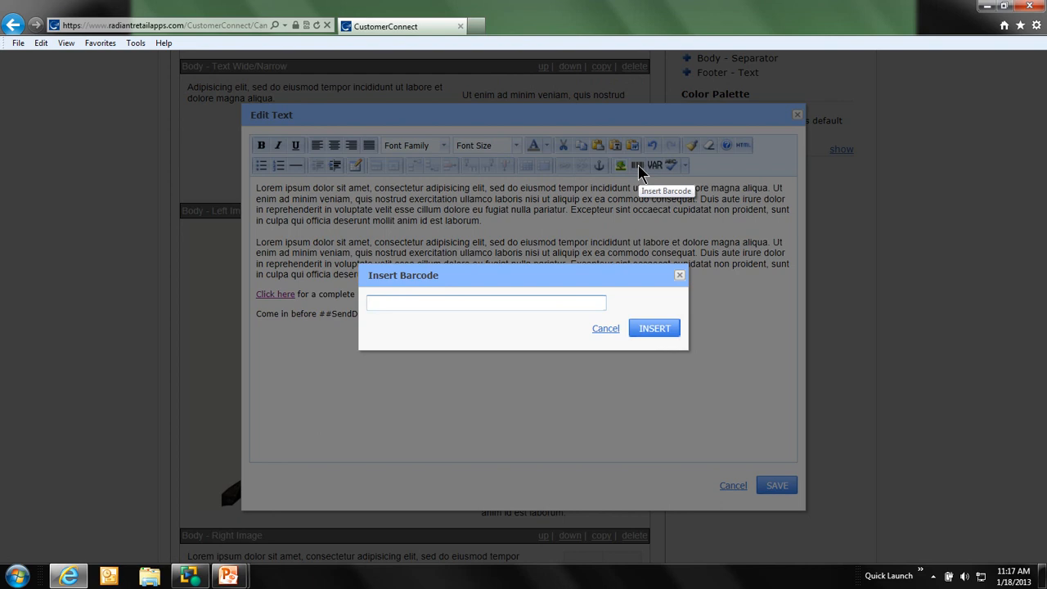
type("Winter3882")
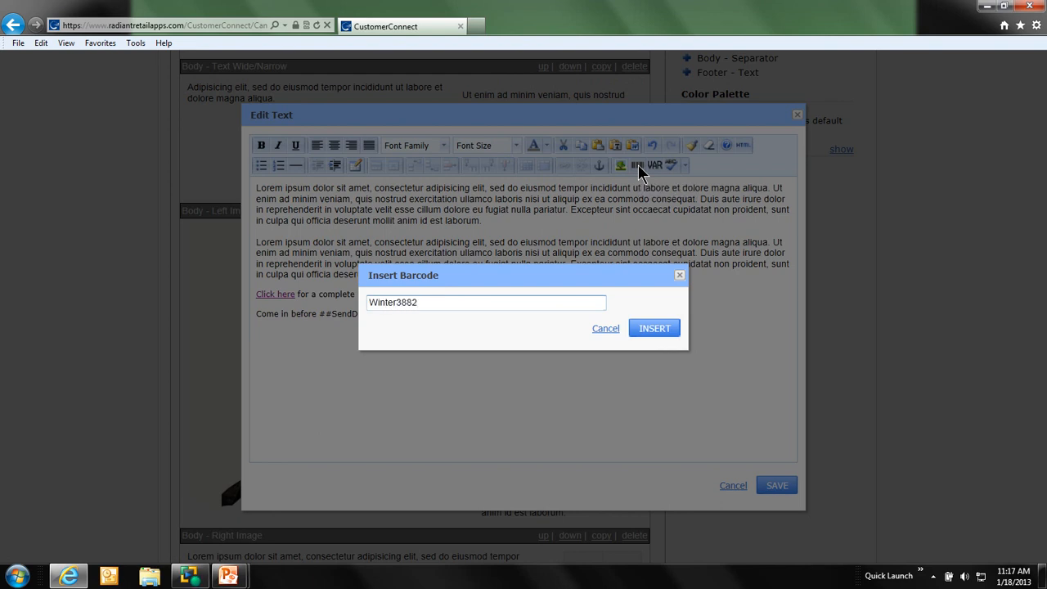
left_click(641, 327)
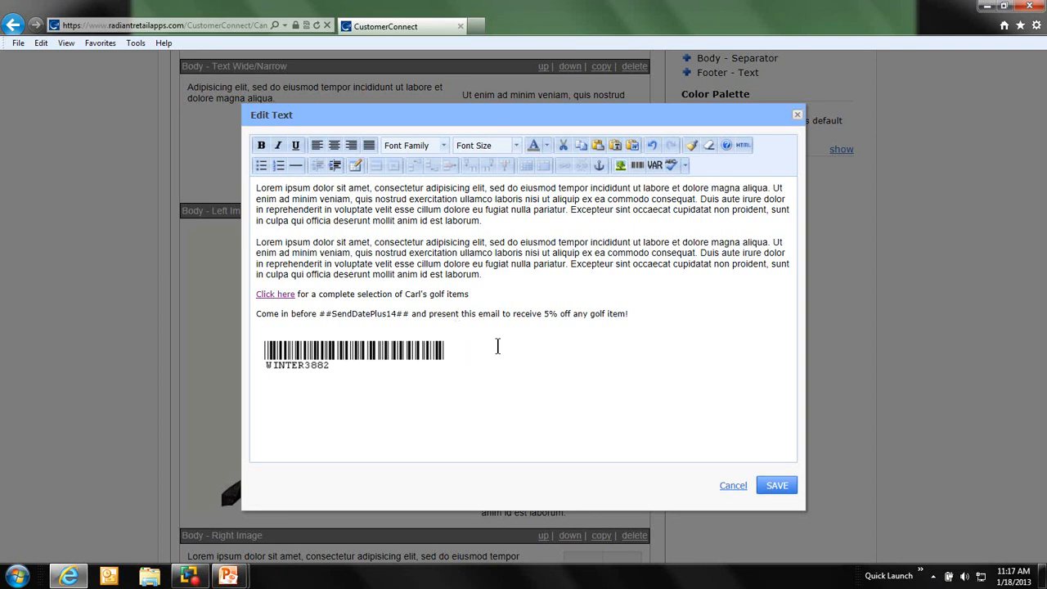
left_click(777, 486)
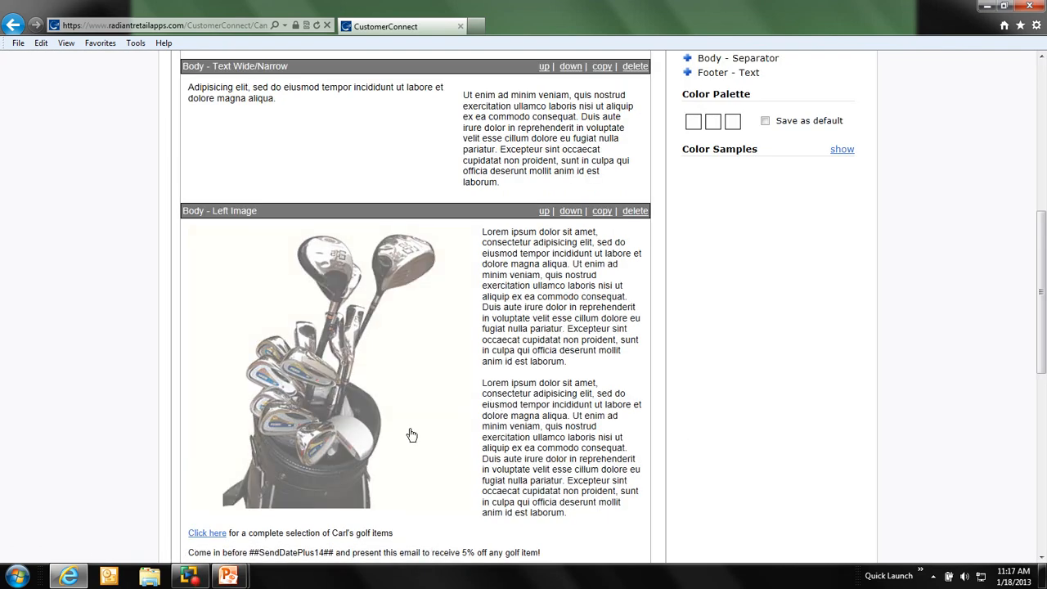
Show the color samples, try several palettes on the email, and apply the tan-and-beige one
scroll(750, 354, "up", 2)
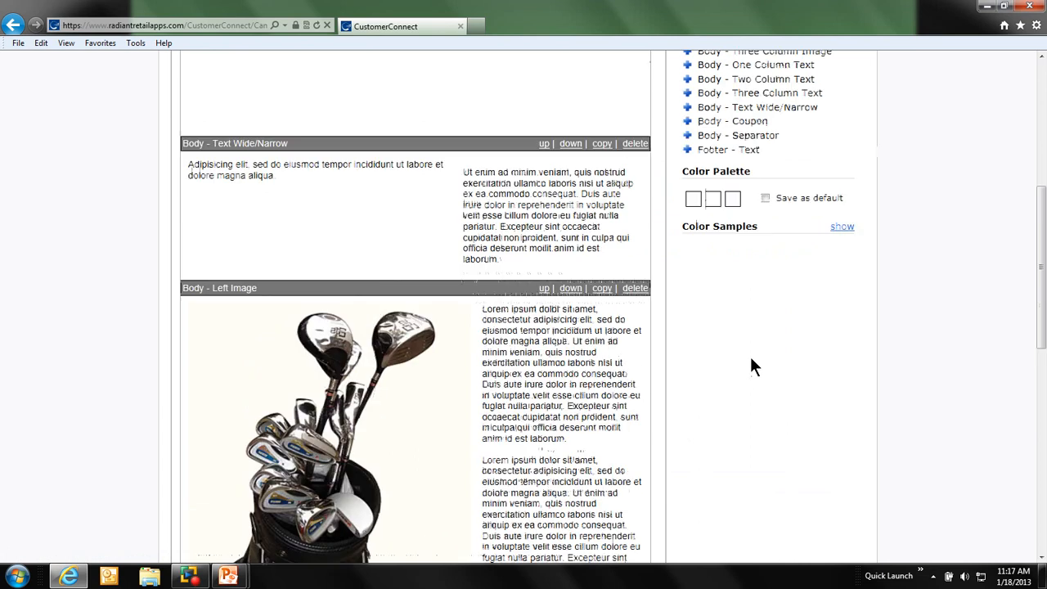
left_click(842, 227)
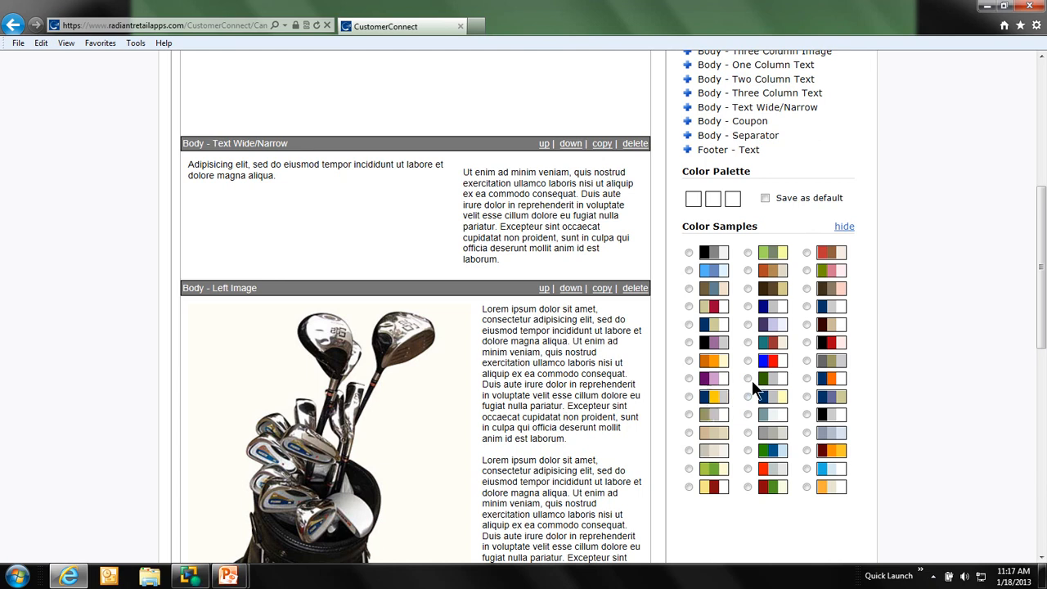
left_click(808, 306)
left_click(806, 324)
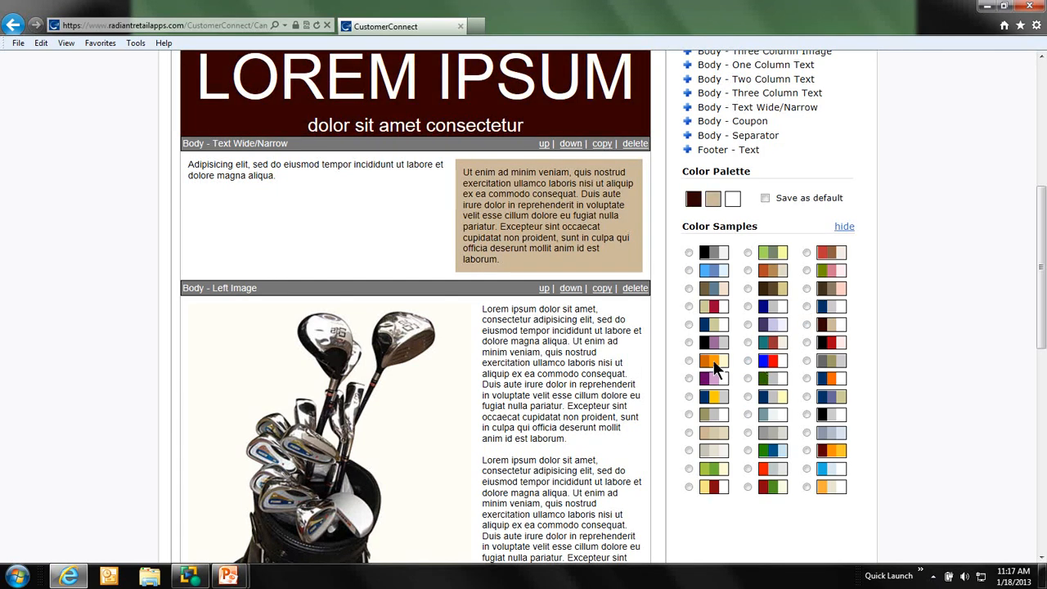
left_click(689, 360)
left_click(685, 342)
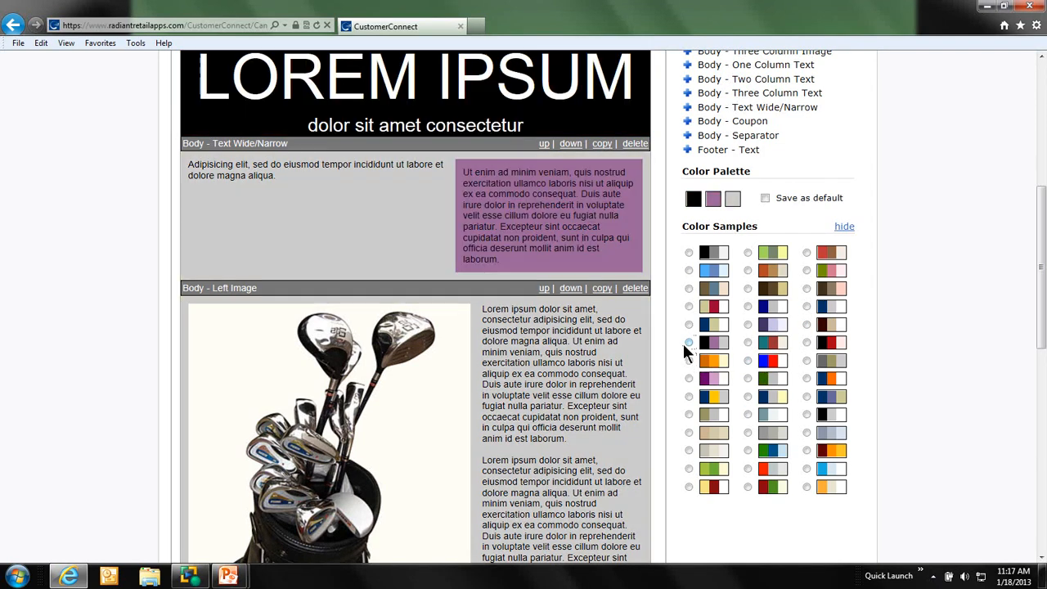
left_click(689, 432)
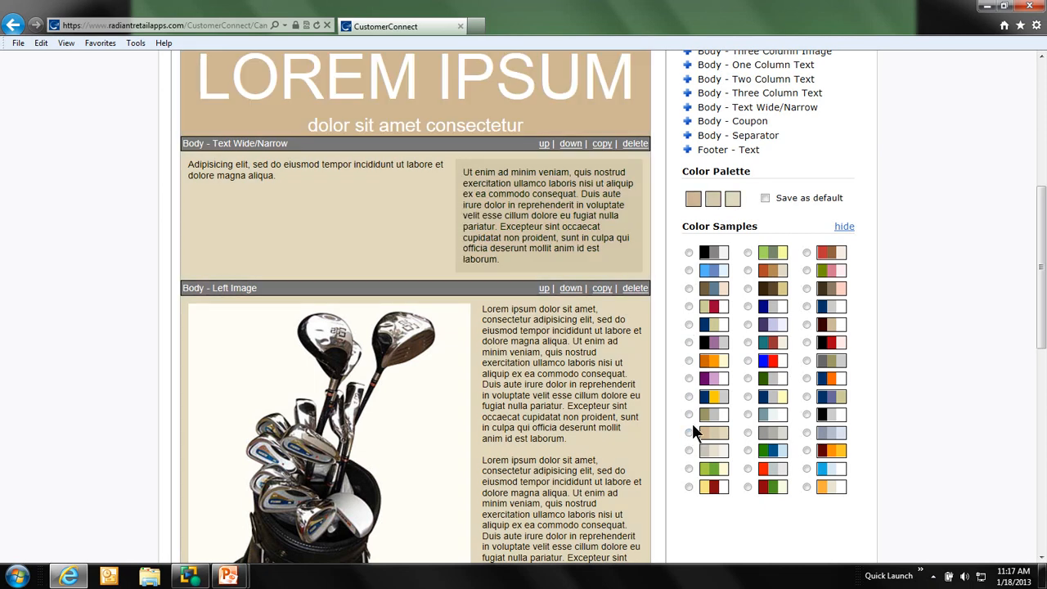
scroll(622, 376, "up", 1)
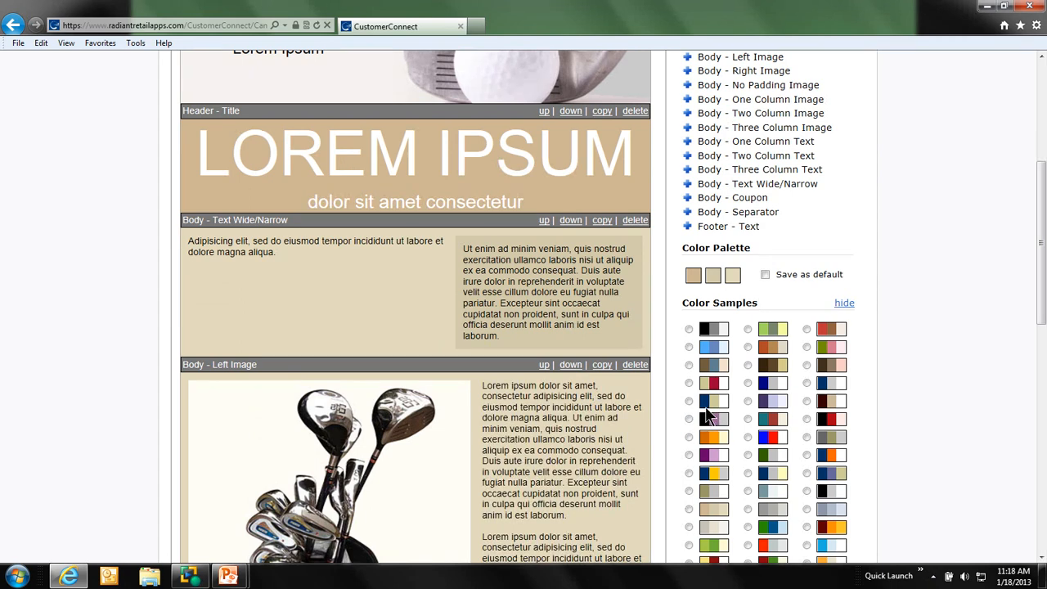
Set the third color of the palette to the custom purple 5f549c
left_click(733, 276)
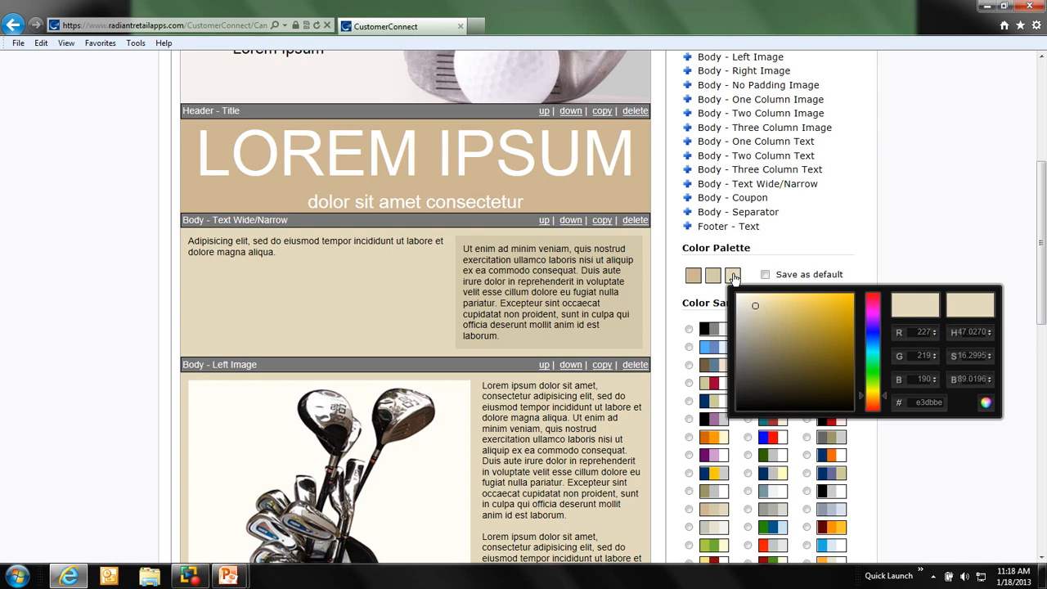
mouse_move(784, 324)
left_mouse_down()
mouse_move(789, 366)
mouse_move(788, 344)
left_mouse_up()
mouse_move(873, 324)
left_mouse_down()
mouse_move(877, 351)
mouse_move(877, 331)
left_mouse_up()
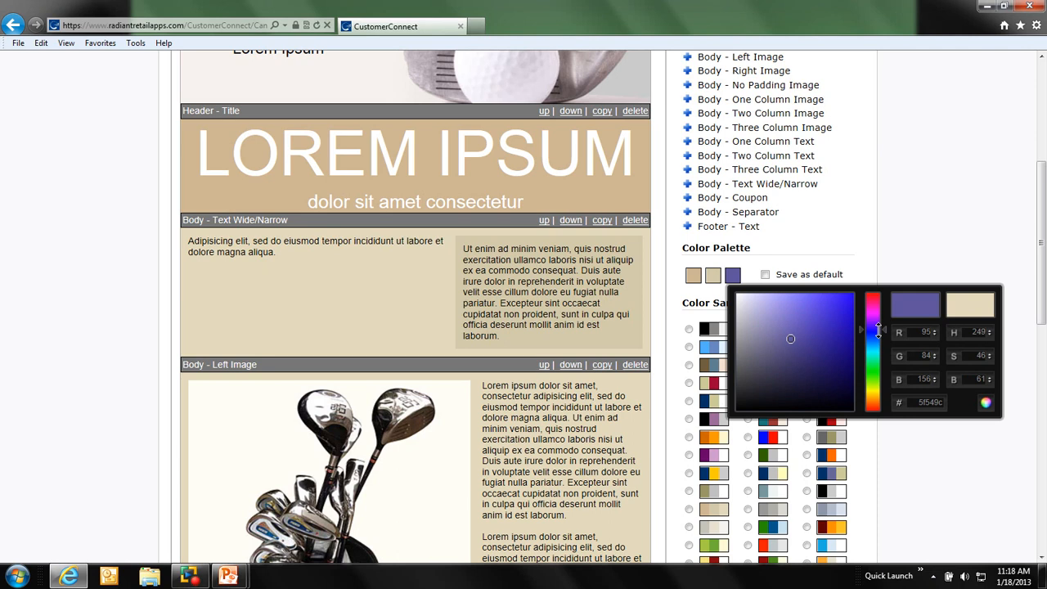
left_click(986, 405)
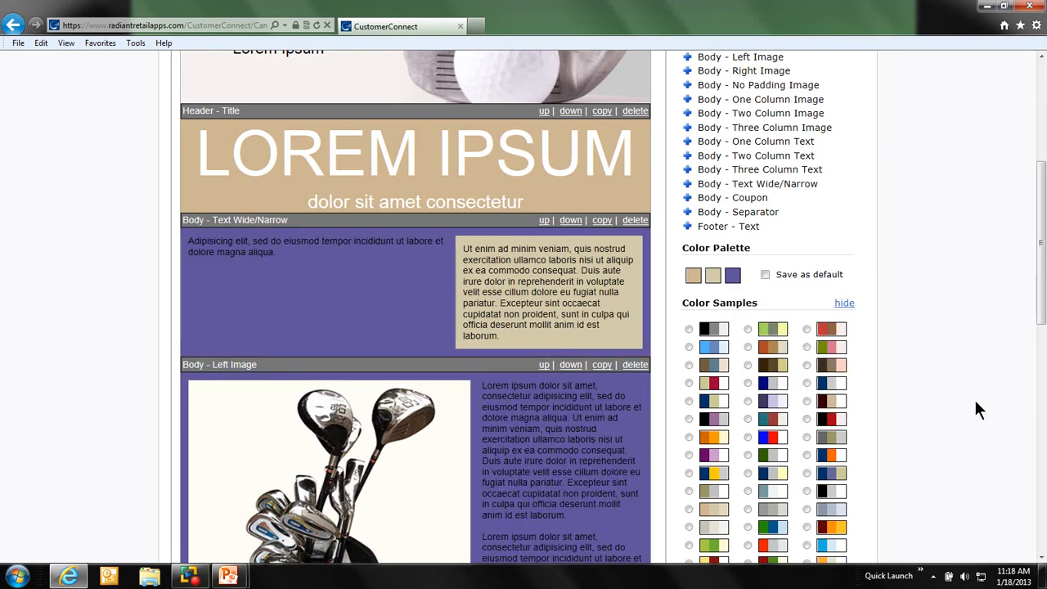
Preview the email down to its barcode and Right Image section, and close the preview
scroll(966, 397, "up", 2)
scroll(957, 388, "up", 2)
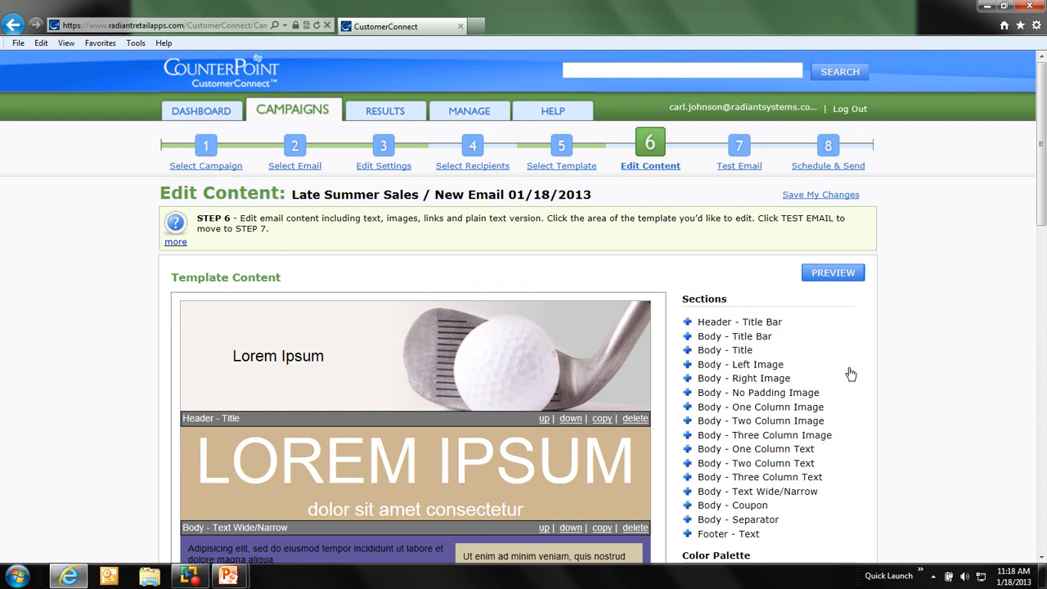
left_click(833, 273)
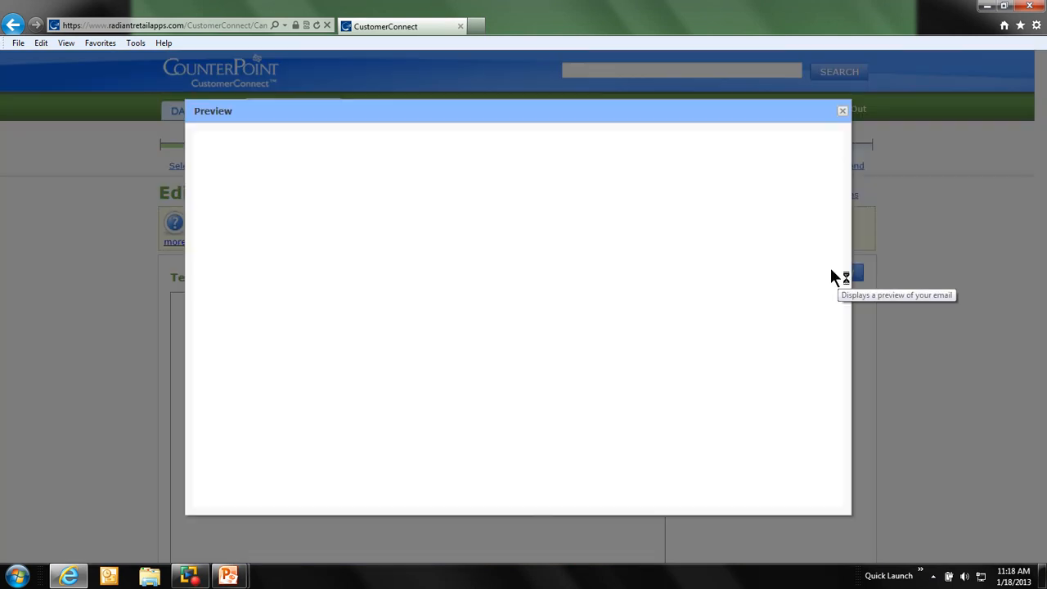
left_click_drag(838, 247, 825, 395)
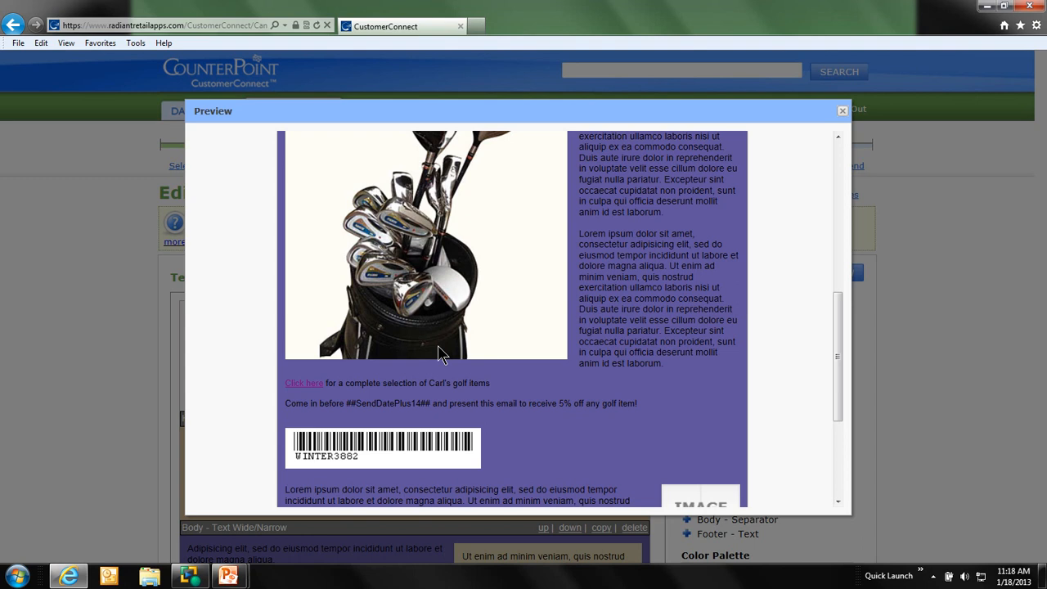
scroll(441, 340, "down", 3)
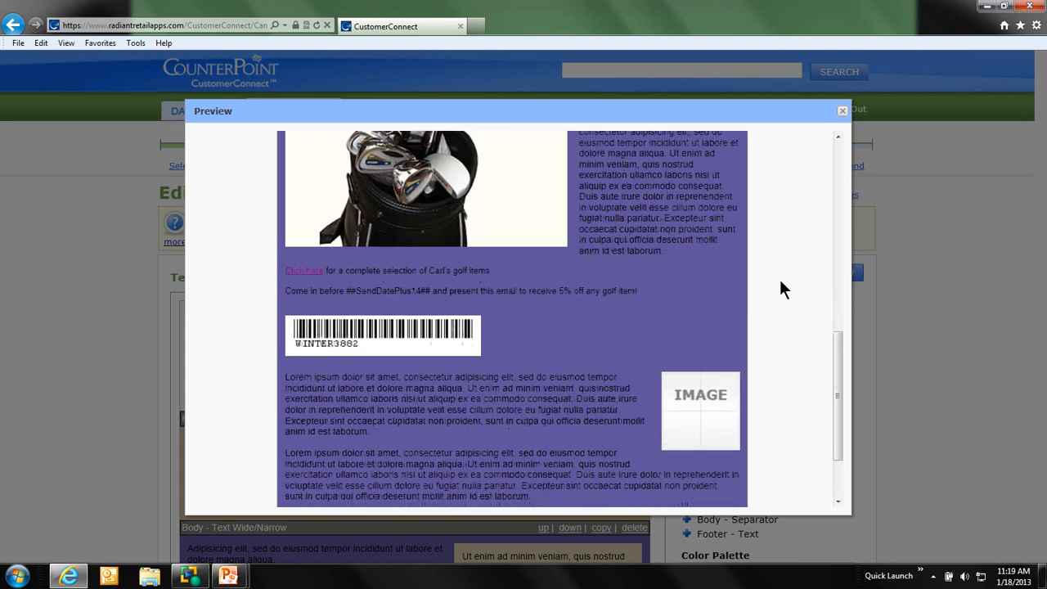
left_click(842, 111)
Replace the purple background by reapplying the tan-and-beige color sample to the email
scroll(821, 360, "down", 6)
left_click(843, 73)
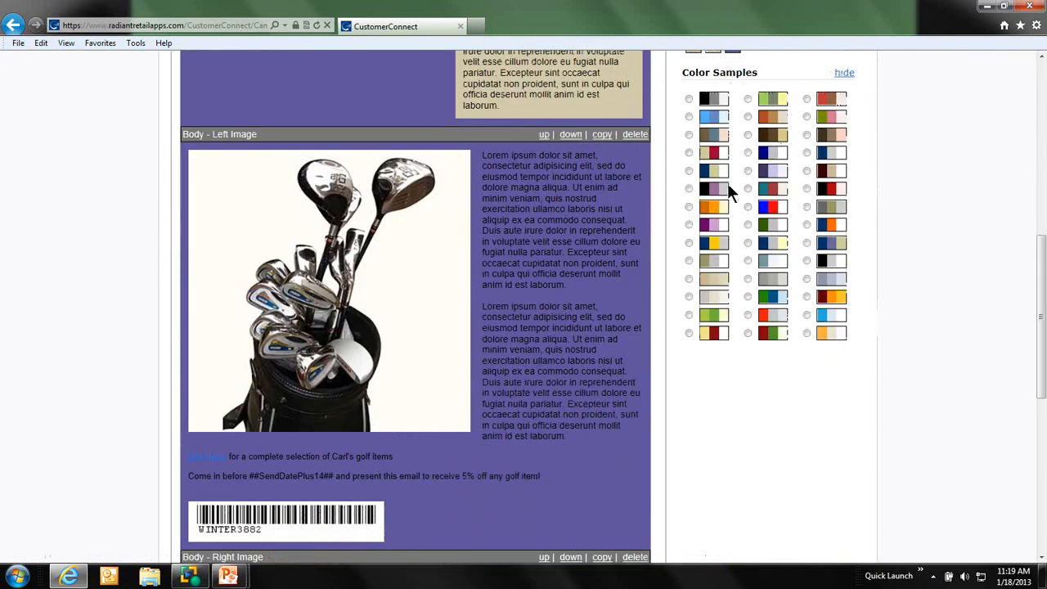
left_click(749, 189)
left_click(689, 279)
scroll(671, 272, "up", 3)
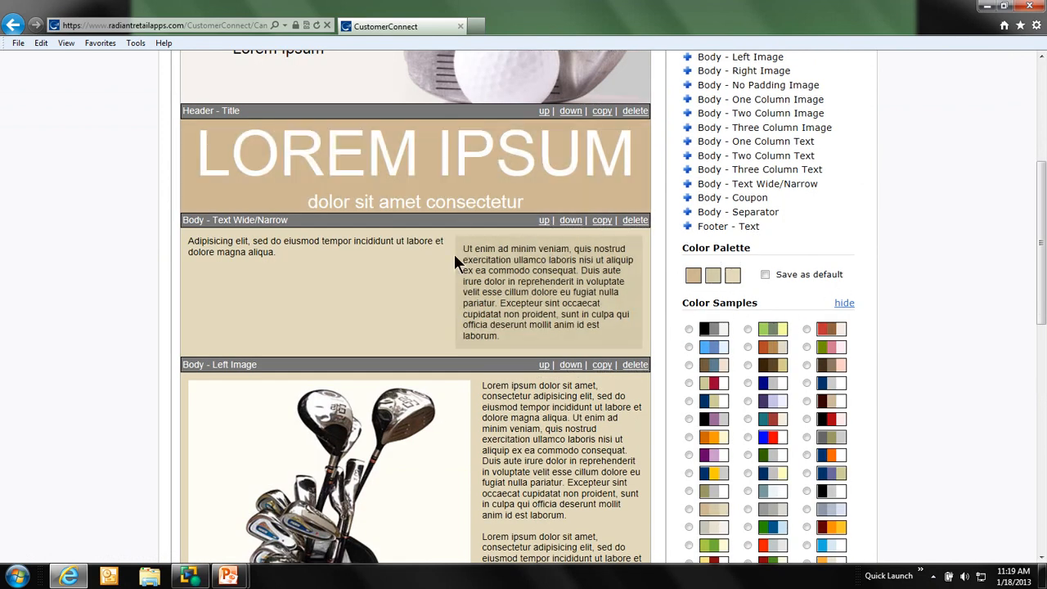
Update the plain text content to match the current template content and look through the generated text
scroll(416, 320, "down", 3)
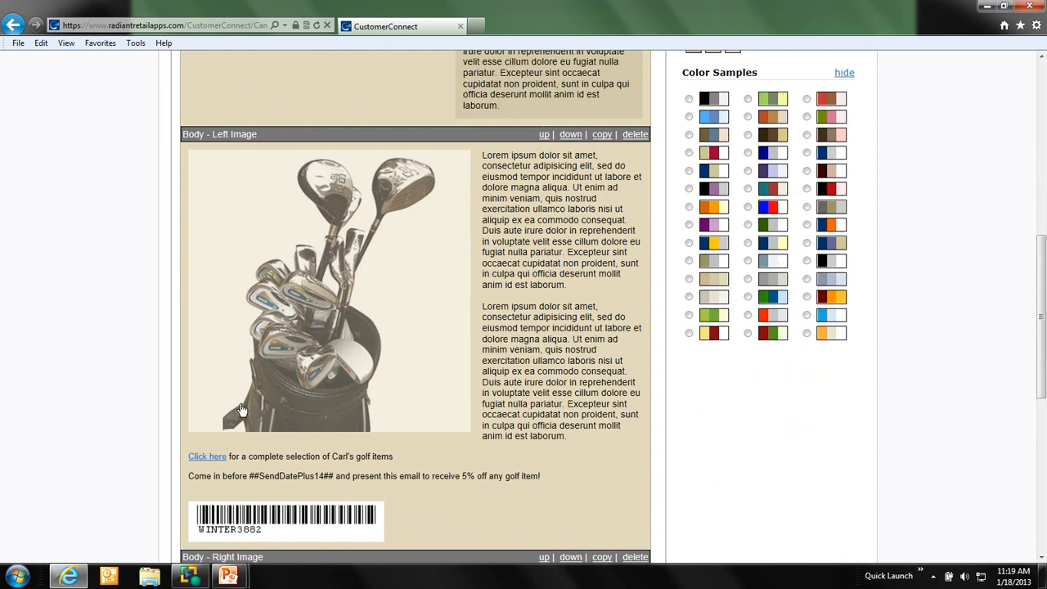
scroll(150, 446, "down", 5)
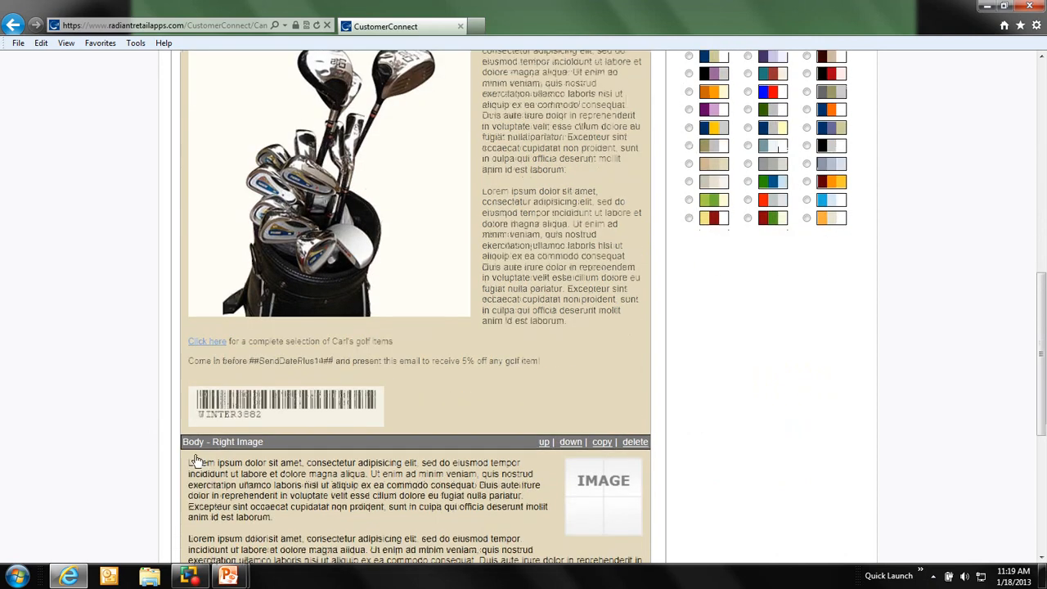
left_click(220, 405)
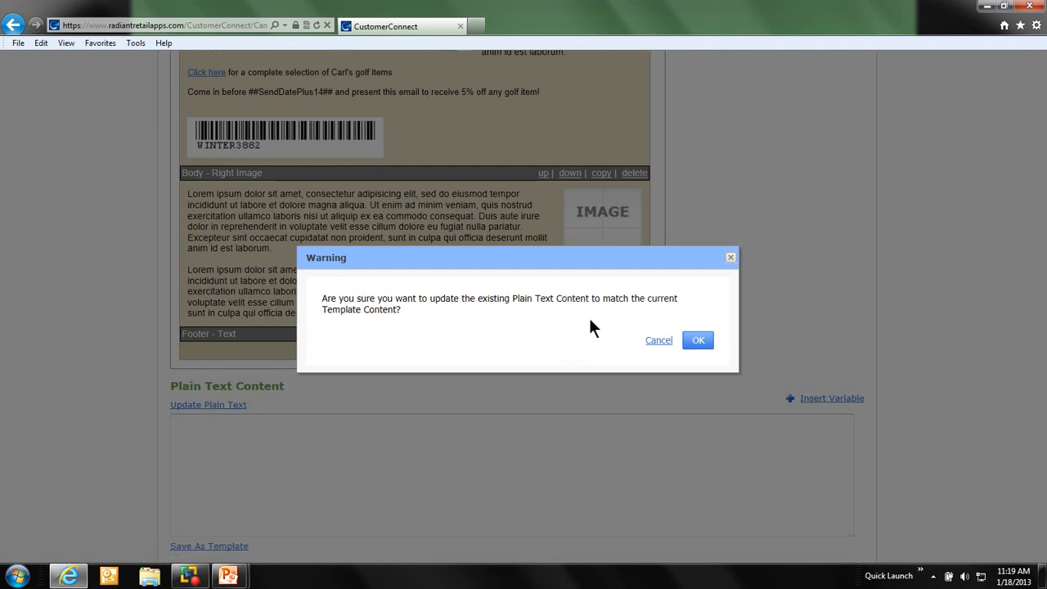
left_click(698, 340)
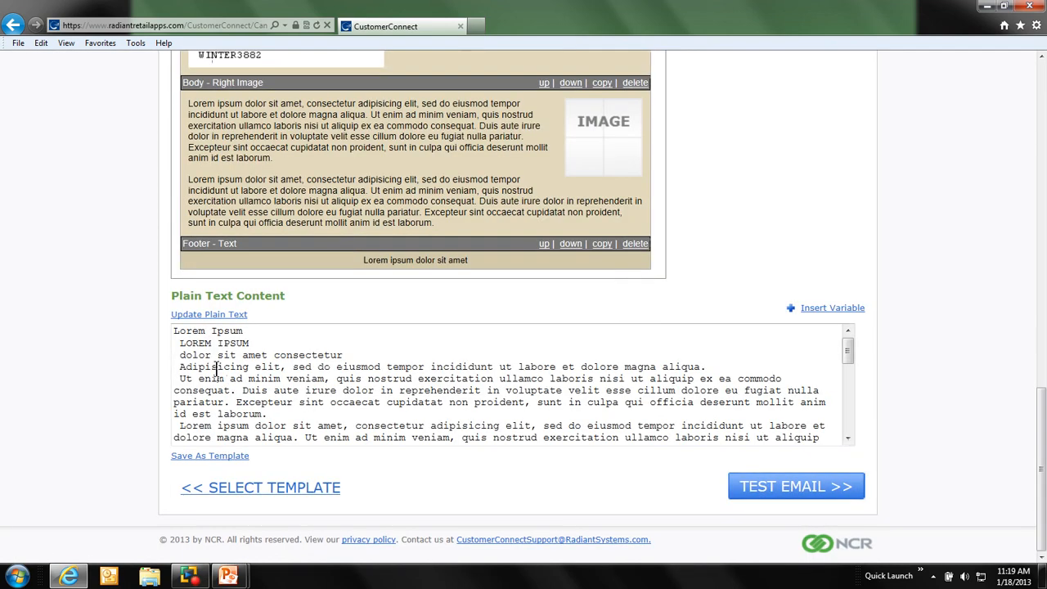
left_click(175, 380)
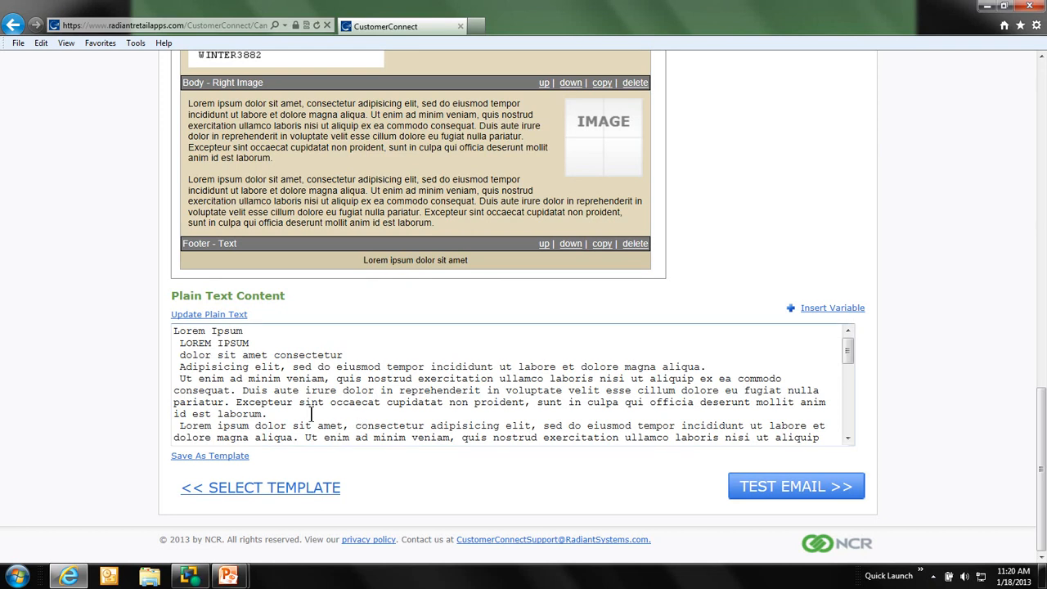
scroll(314, 407, "down", 1)
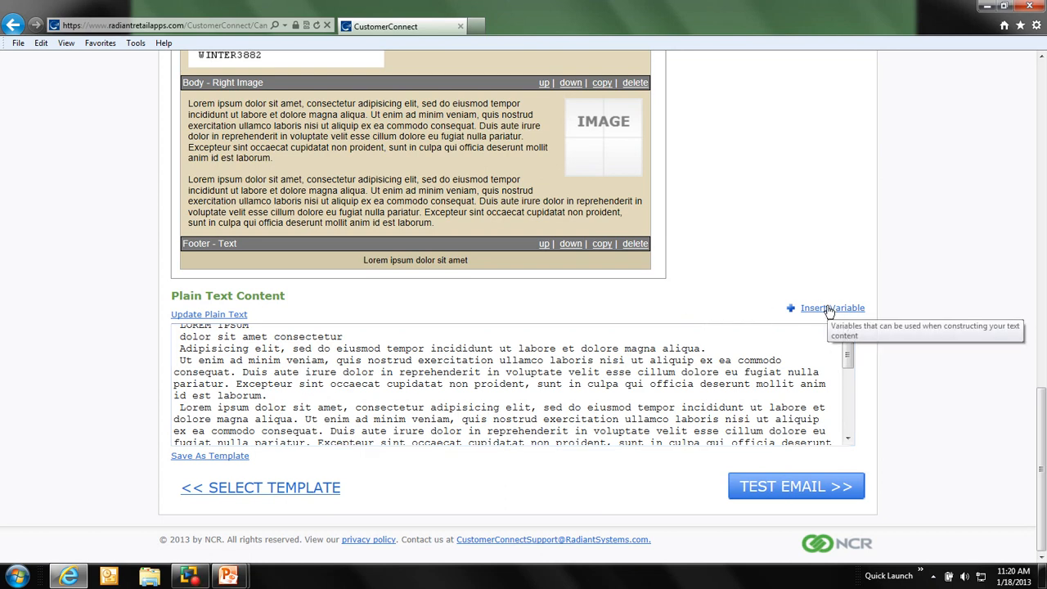
scroll(614, 376, "up", 5)
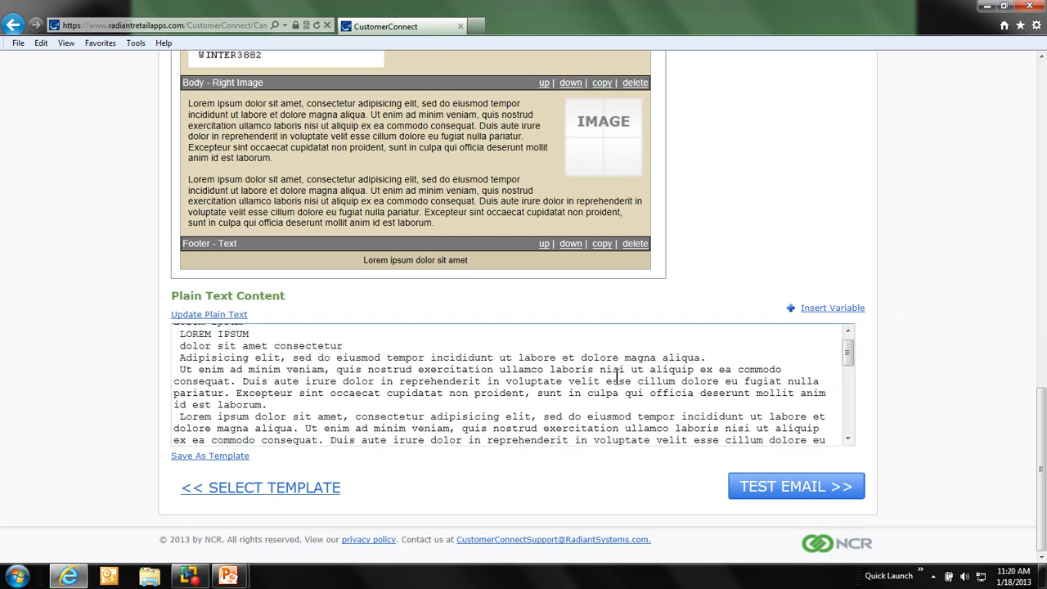
Save the edited email as a template named "Golf Clearance"
scroll(615, 385, "up", 10)
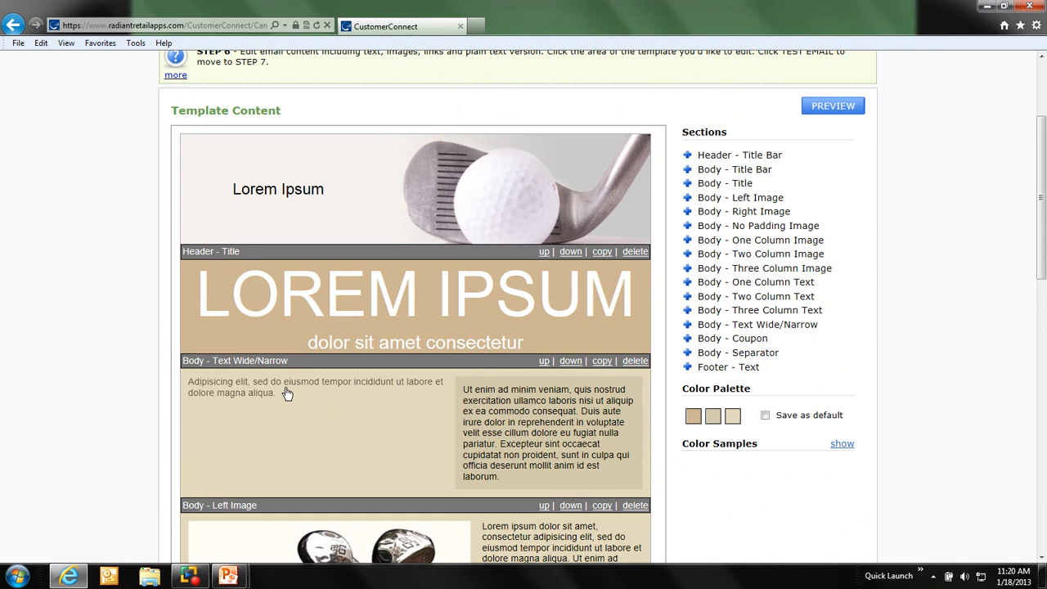
scroll(163, 499, "down", 10)
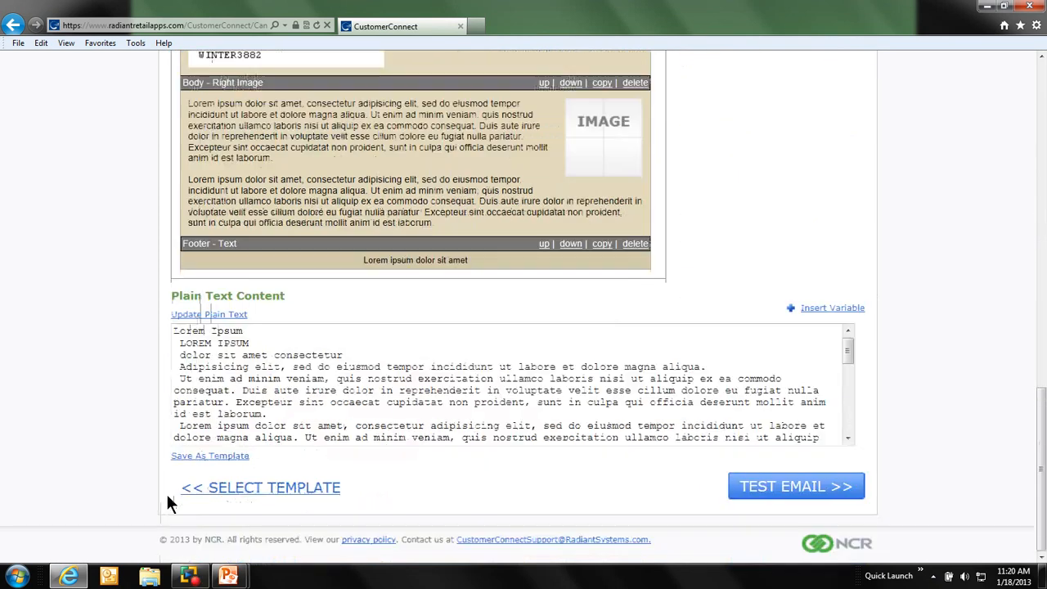
left_click(188, 458)
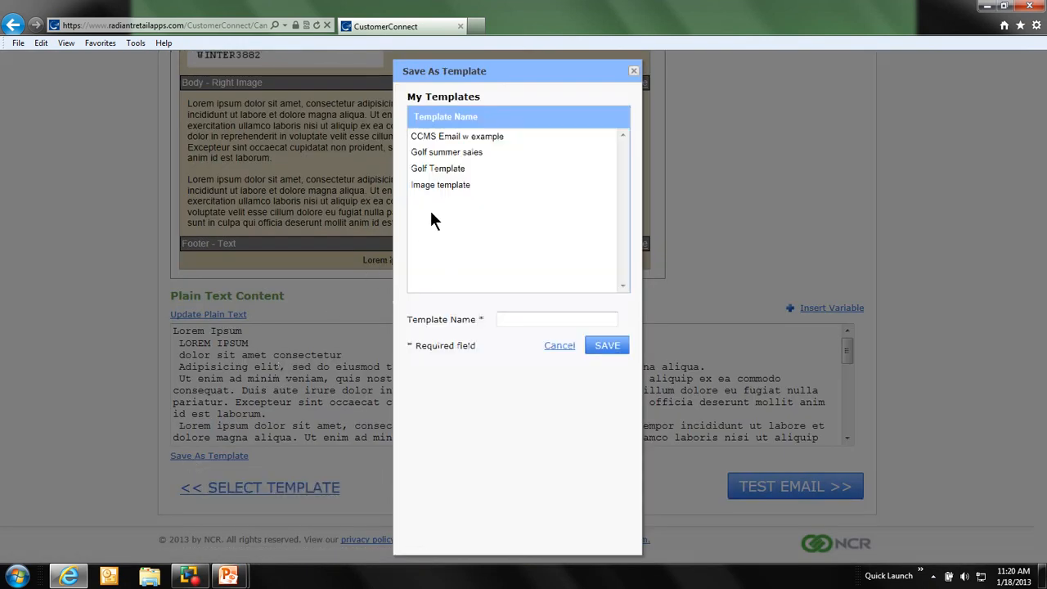
left_click(507, 319)
type("Golf Clearance")
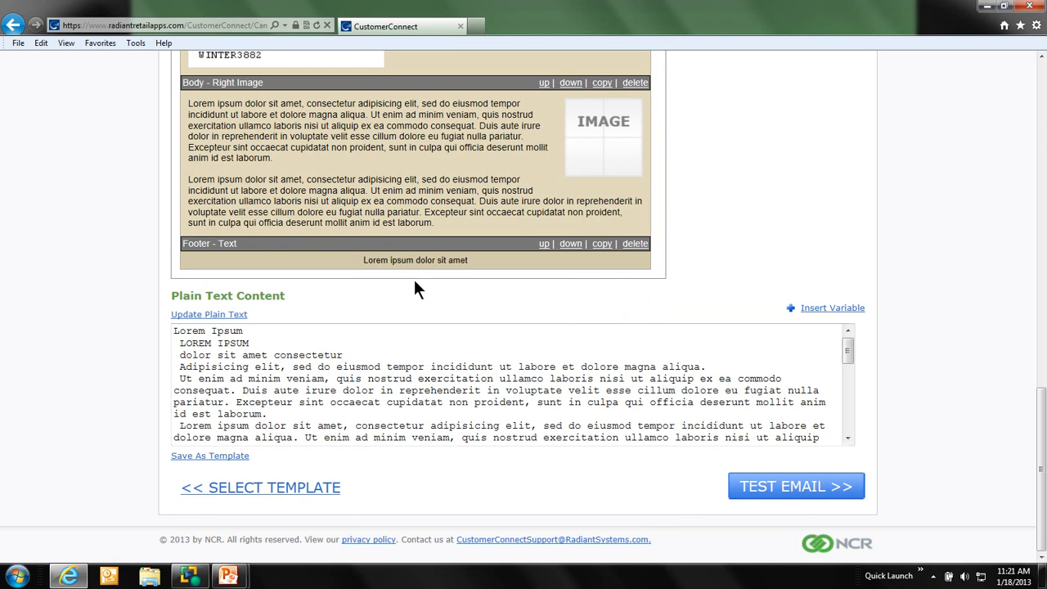
scroll(459, 322, "up", 2)
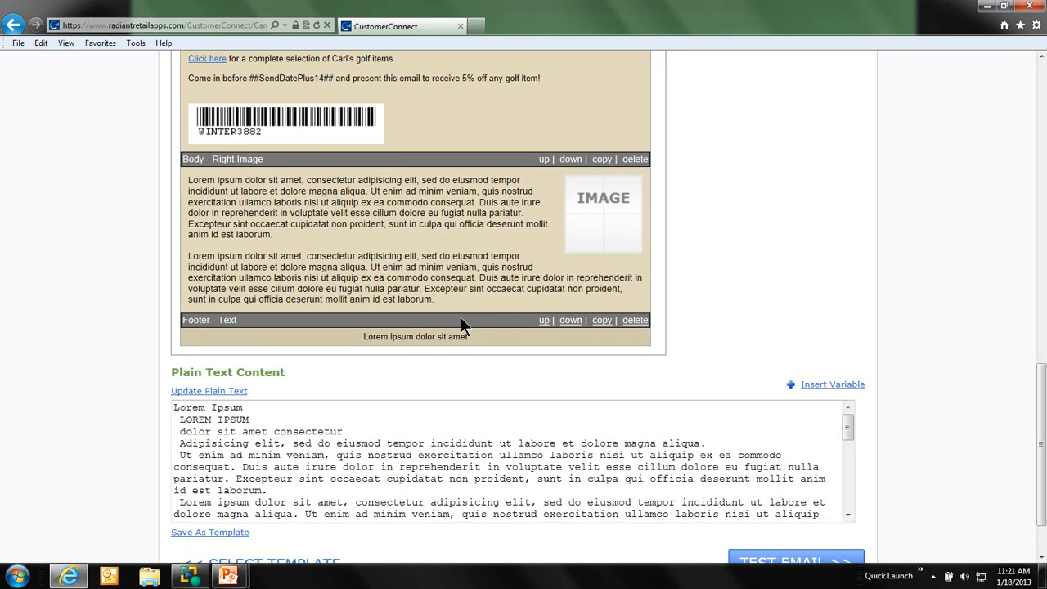
scroll(461, 320, "up", 2)
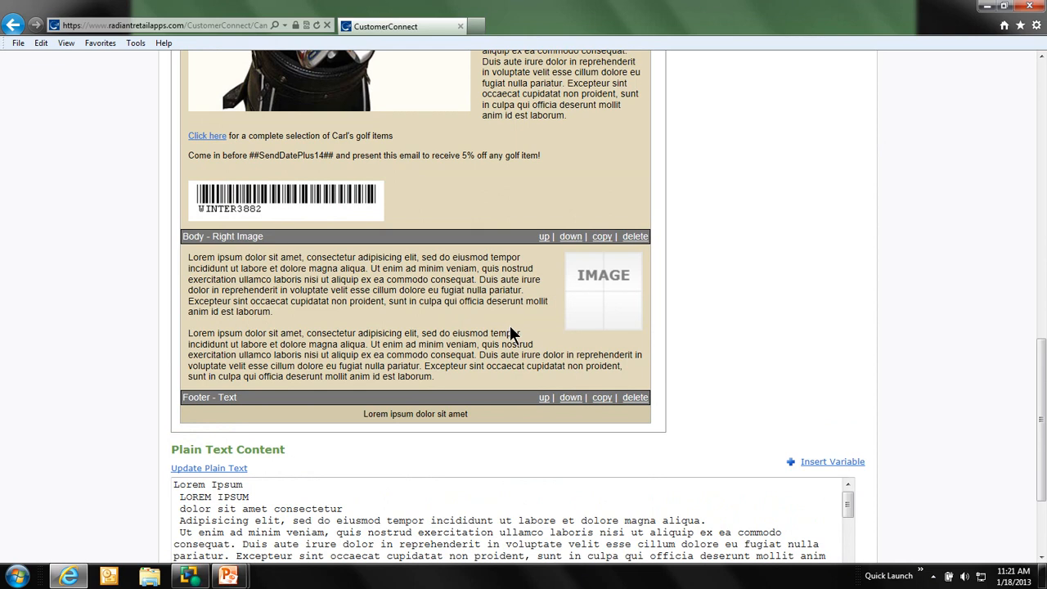
scroll(514, 332, "up", 6)
scroll(514, 331, "up", 8)
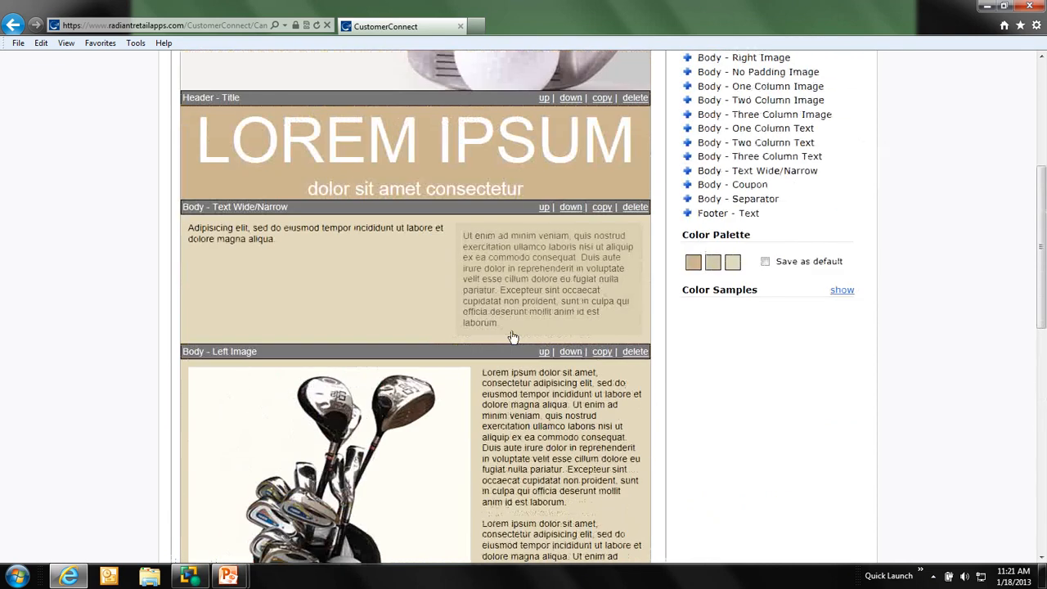